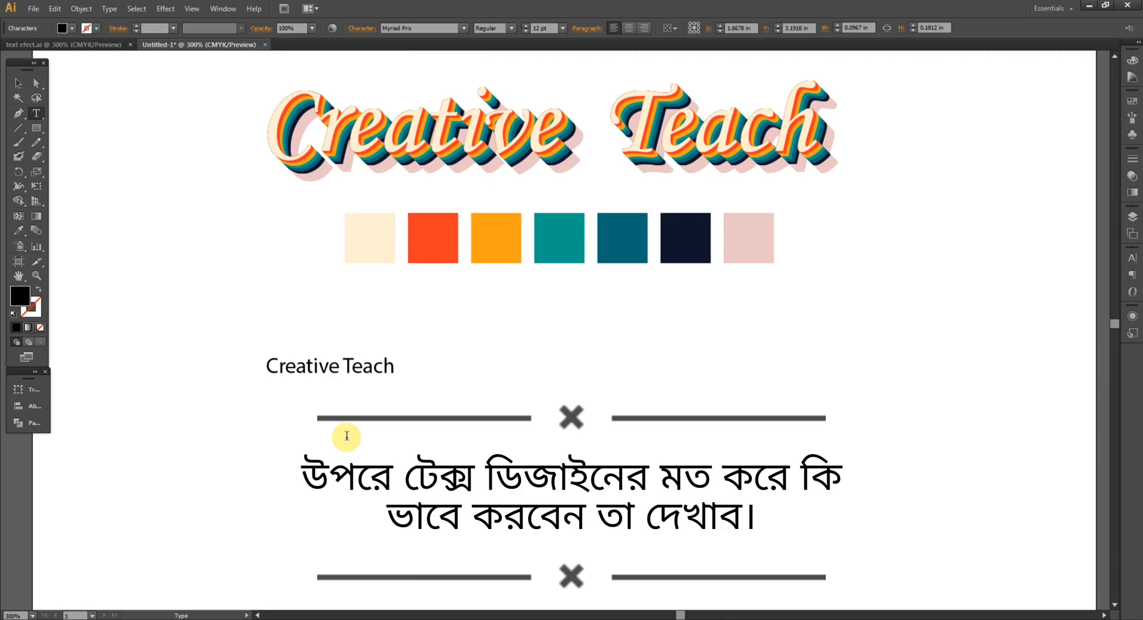
Enlarge the small "Creative Teach" text to about 45 pt beneath the colour swatches.
{"action": "left_click_drag", "start_coordinate": [347, 377], "coordinate": [782, 512]}
{"action": "key", "text": "t"}
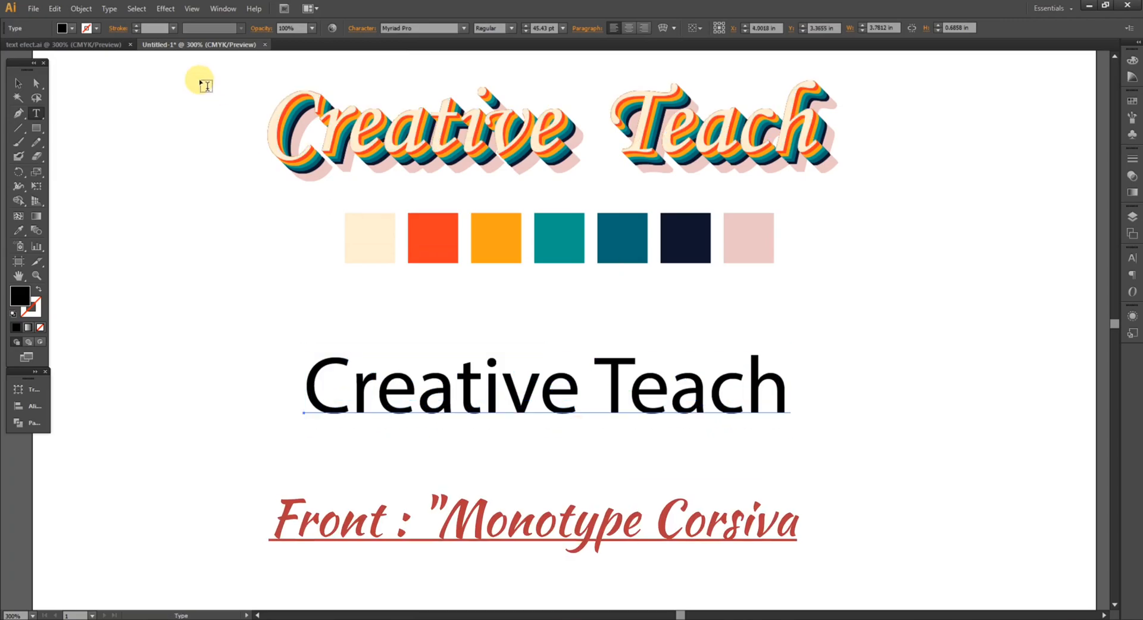
Set the new "Creative Teach" text's font to Monotype Corsiva and move it slightly up and right beneath the swatches.
{"action": "left_click", "coordinate": [427, 28]}
{"action": "type", "text": "Monotype Corsiva"}
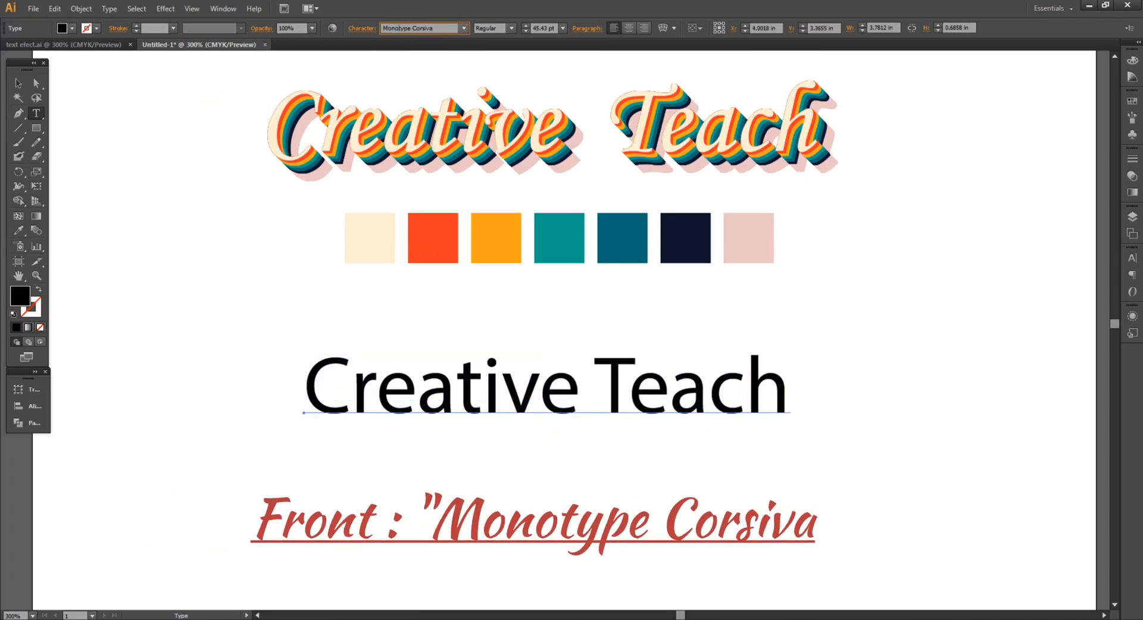
{"action": "key", "text": "Return"}
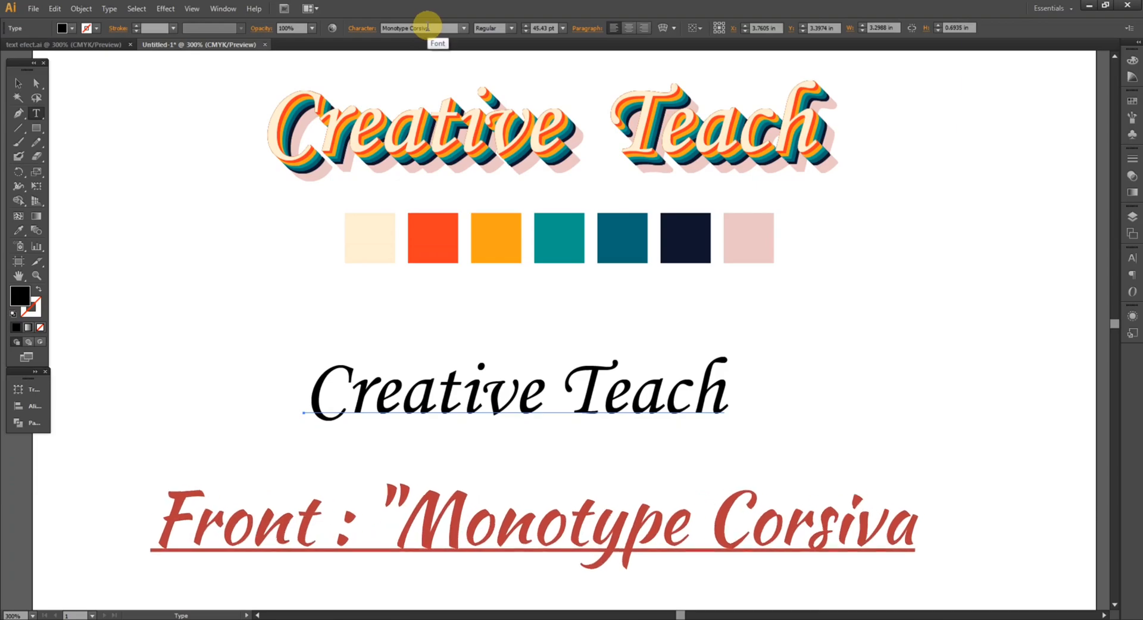
{"action": "key", "text": "ctrl"}
{"action": "left_click_drag", "start_coordinate": [647, 391], "coordinate": [673, 370]}
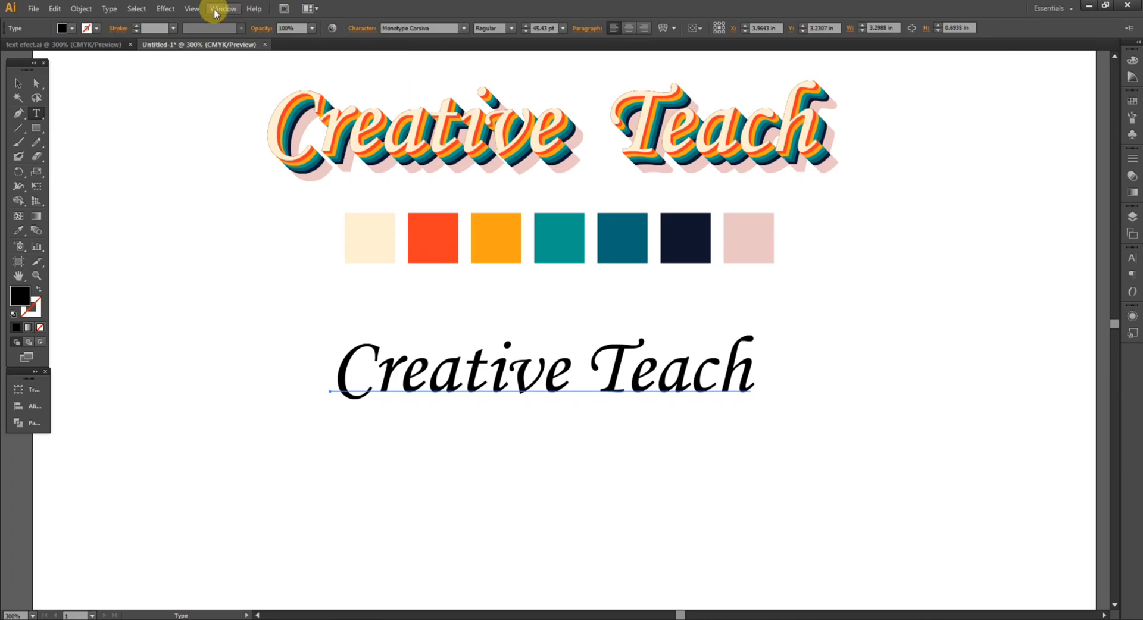
Add a new fill to the text's appearance and colour it by sampling the cream swatch.
{"action": "left_click", "coordinate": [216, 9]}
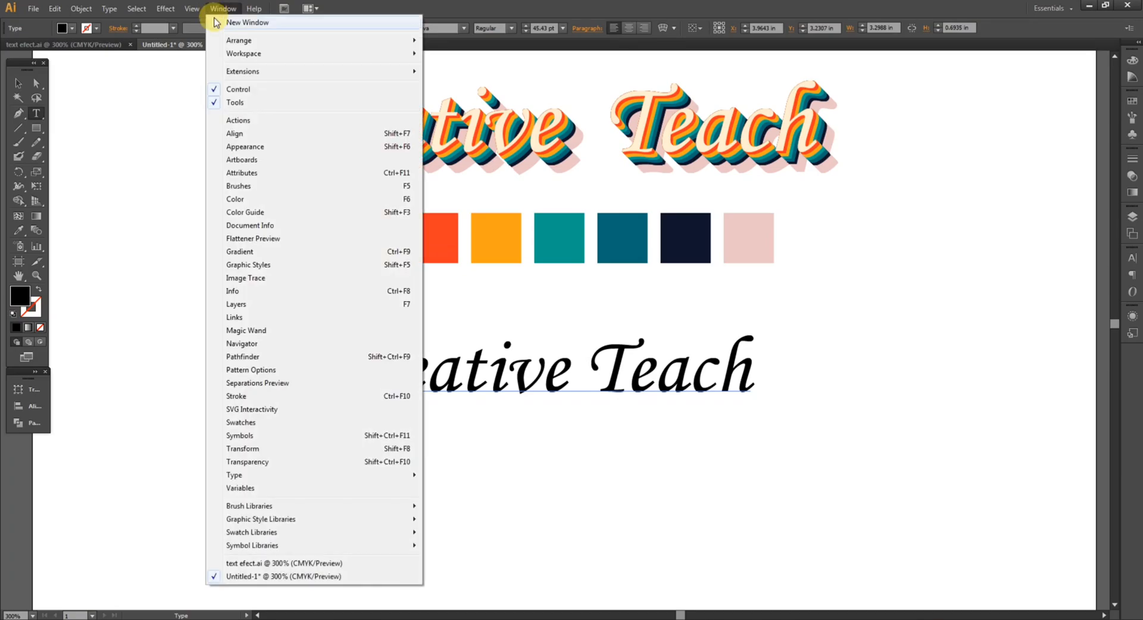
{"action": "left_click", "coordinate": [263, 147]}
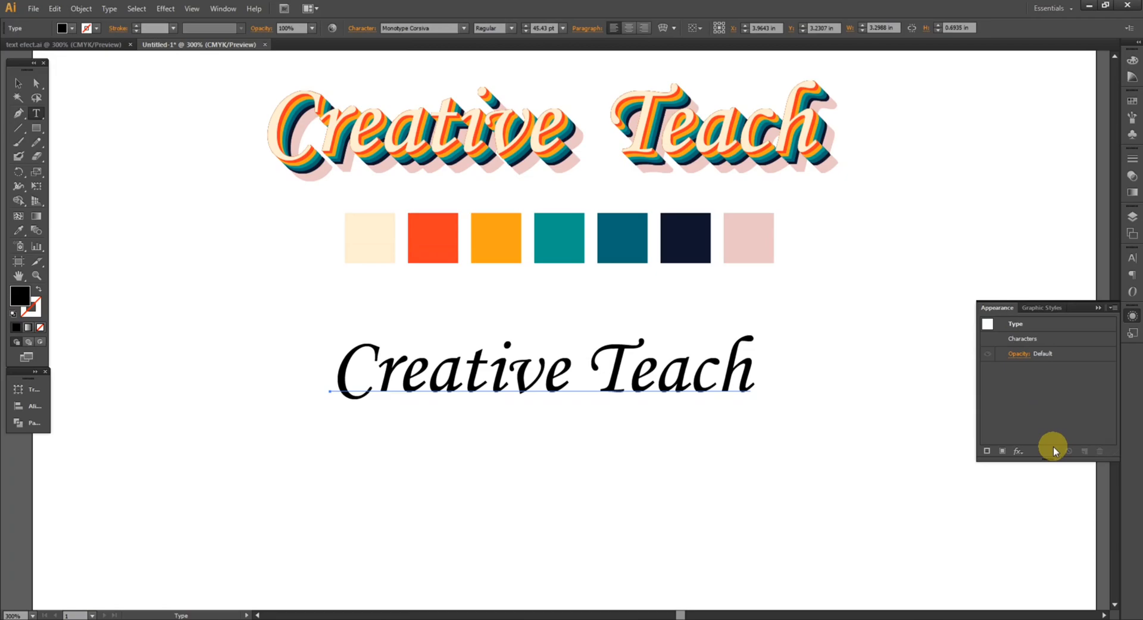
{"action": "left_click", "coordinate": [1003, 452]}
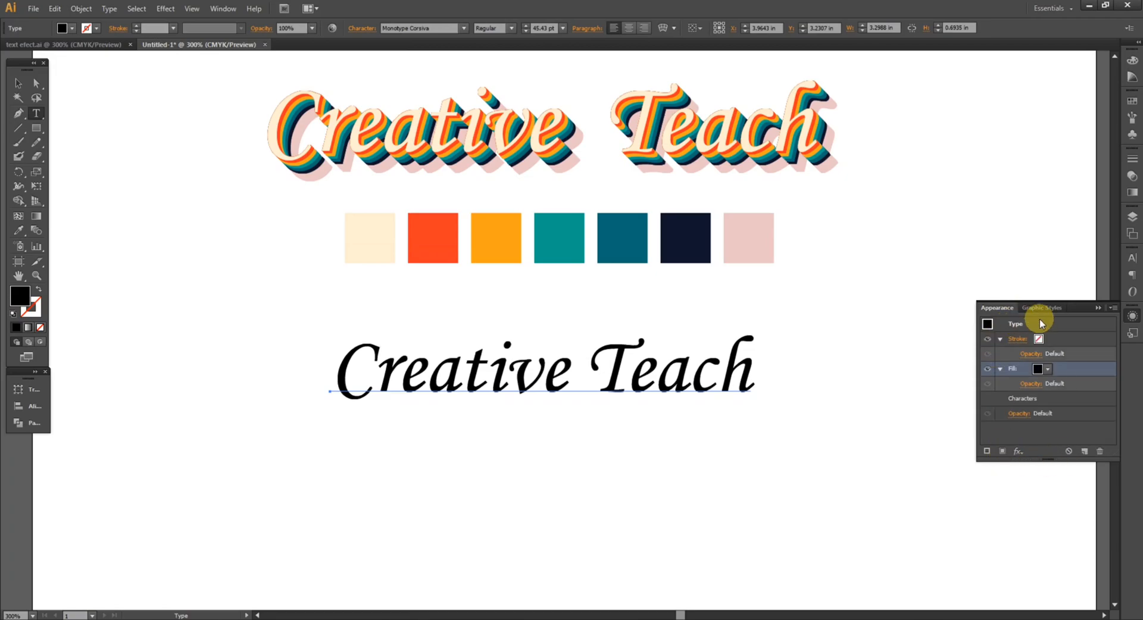
{"action": "left_click", "coordinate": [1038, 370]}
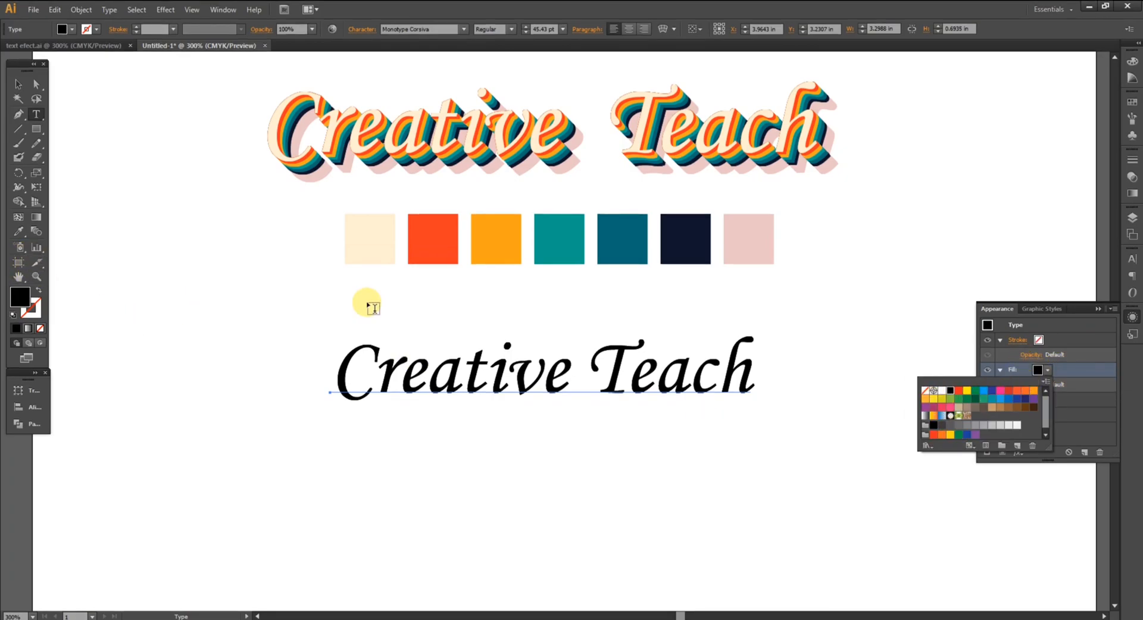
{"action": "left_click", "coordinate": [18, 305]}
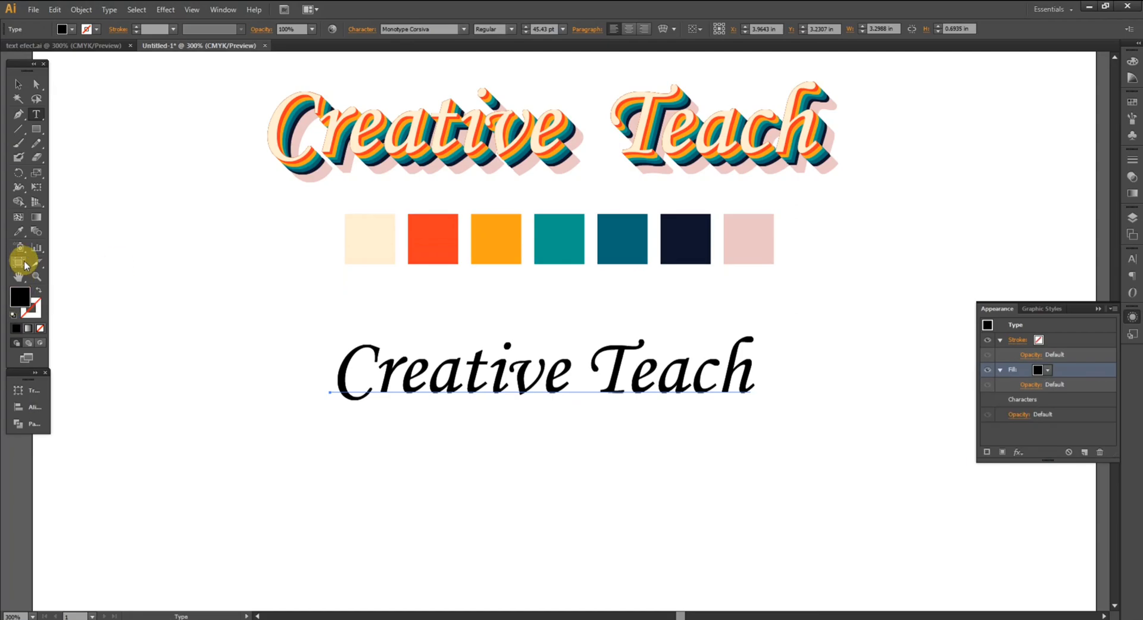
{"action": "left_click", "coordinate": [18, 232]}
{"action": "left_click", "coordinate": [377, 248]}
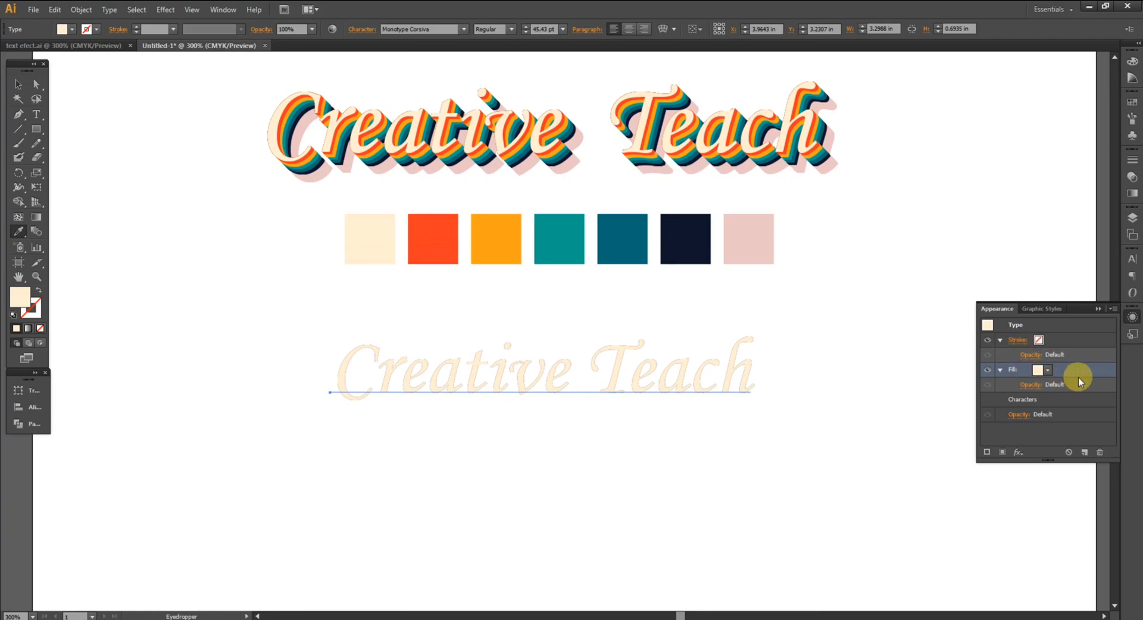
Duplicate the cream fill in the text's appearance and expand the lower copy's settings.
{"action": "left_click_drag", "start_coordinate": [1075, 370], "coordinate": [1084, 454]}
{"action": "left_click", "coordinate": [1080, 397]}
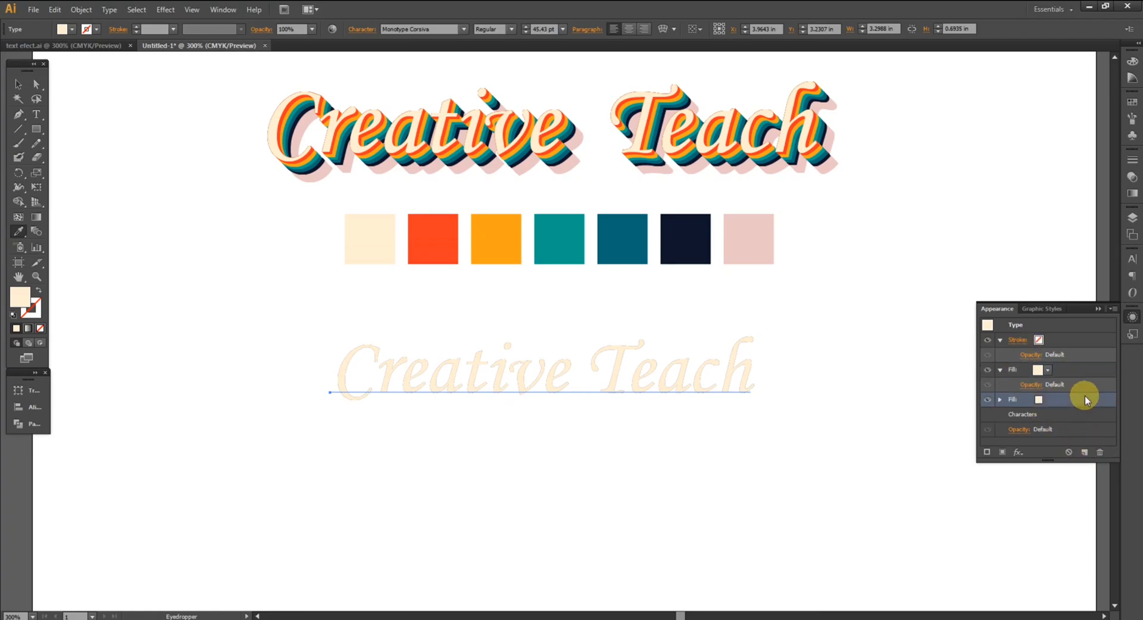
{"action": "left_click", "coordinate": [999, 400]}
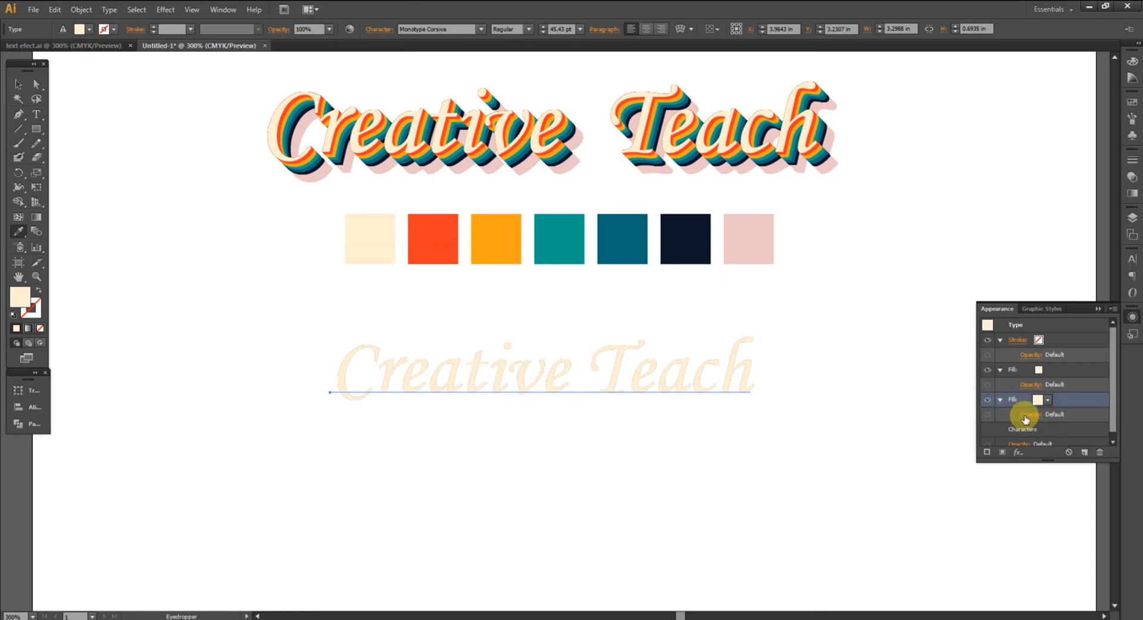
Apply a Transform effect to the lower fill, moving it 0.003 in horizontally and vertically with 10 copies.
{"action": "left_click", "coordinate": [1019, 452]}
{"action": "mouse_move", "coordinate": [1074, 214]}
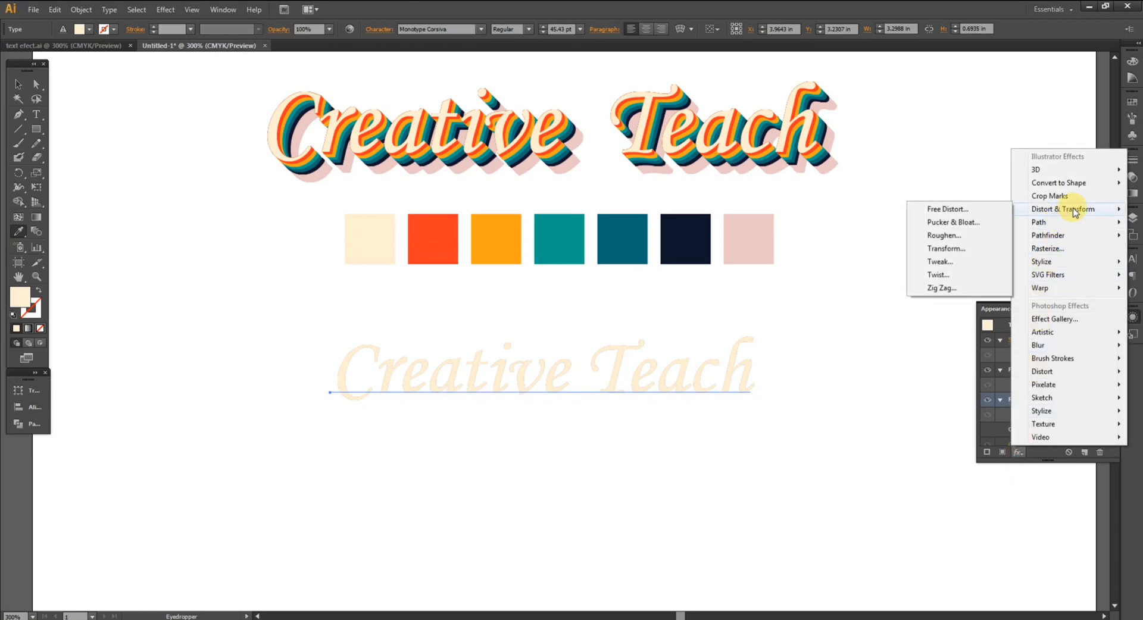
{"action": "left_click", "coordinate": [955, 249]}
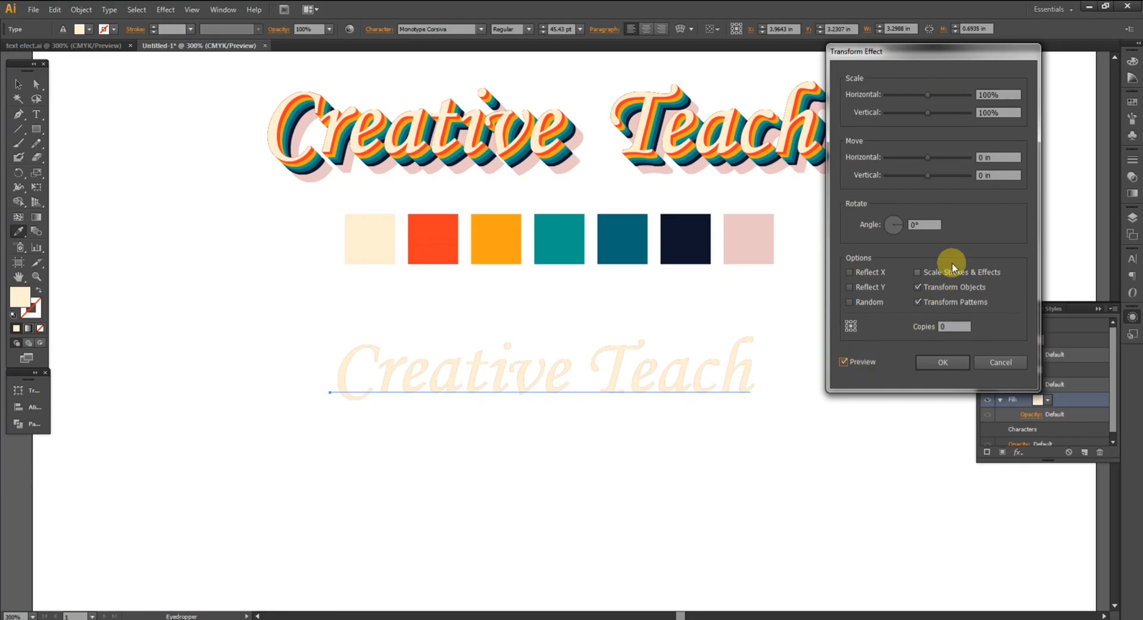
{"action": "left_click", "coordinate": [1000, 167]}
{"action": "type", "text": "0.003"}
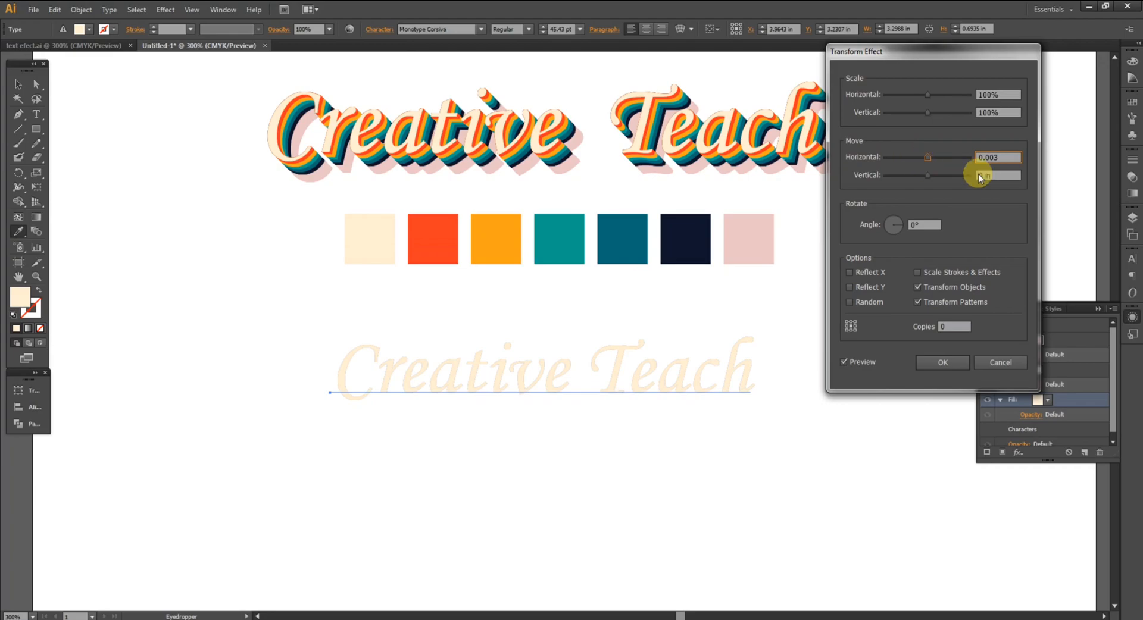
{"action": "left_click", "coordinate": [1000, 175]}
{"action": "type", "text": "0.003"}
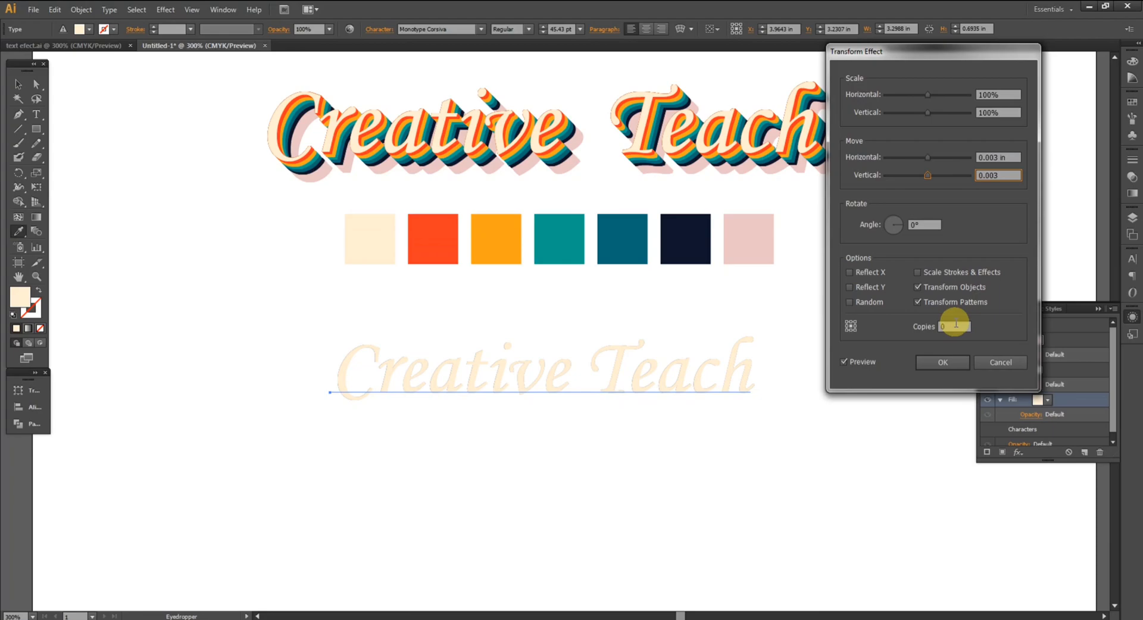
{"action": "left_click", "coordinate": [955, 326]}
{"action": "type", "text": "10"}
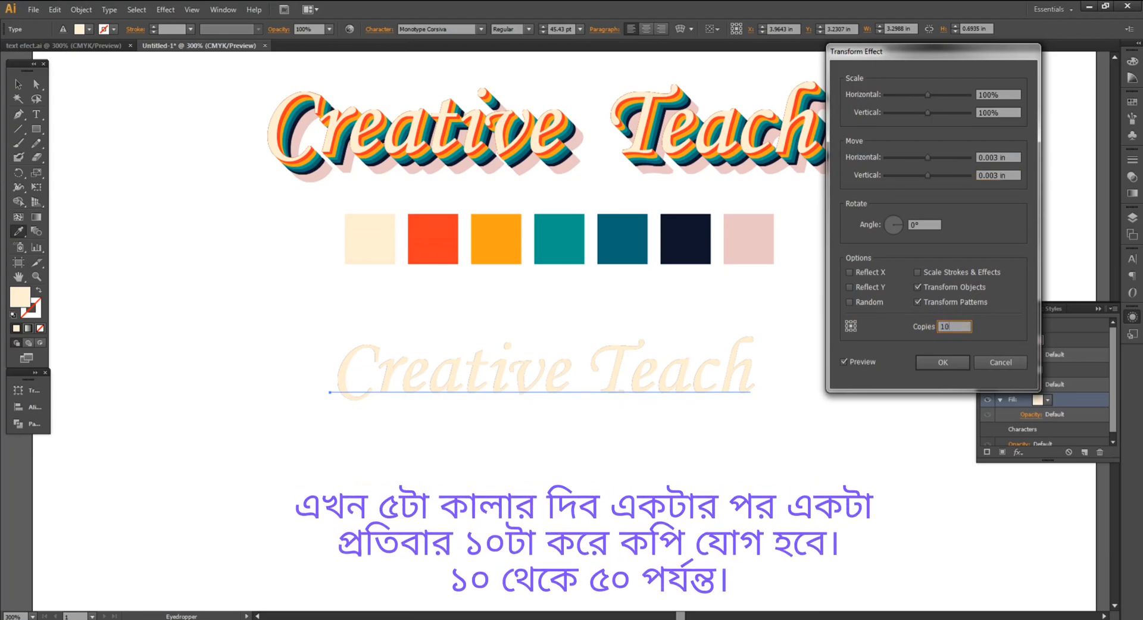
{"action": "left_click", "coordinate": [935, 360]}
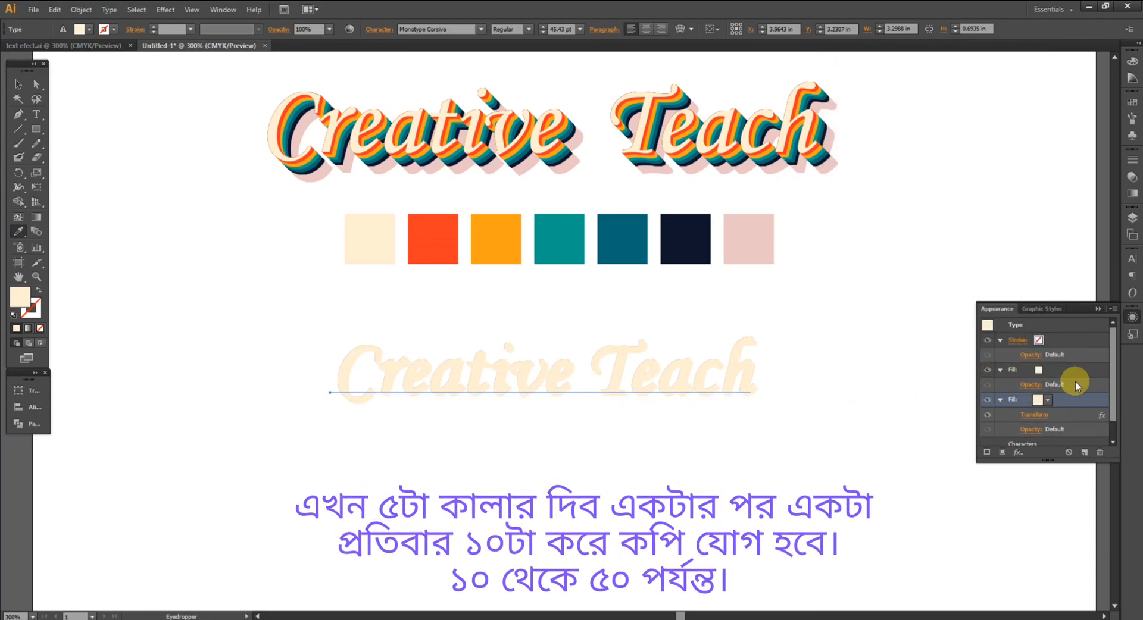
Recolour the lower, transformed fill by sampling the orange-red swatch.
{"action": "left_click", "coordinate": [1035, 408]}
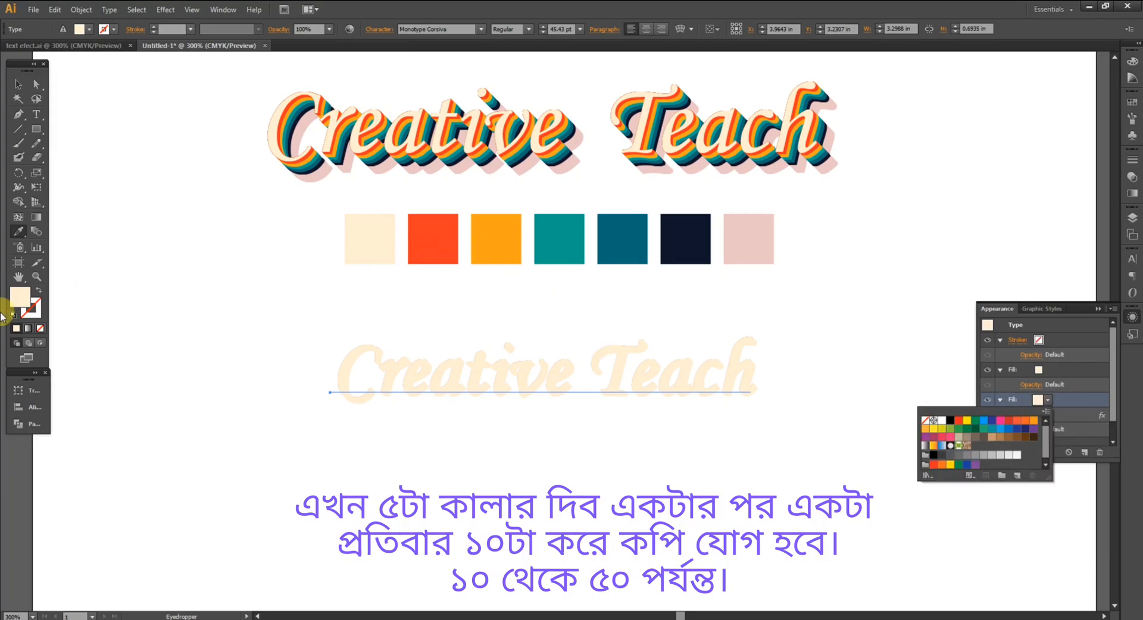
{"action": "left_click", "coordinate": [14, 297]}
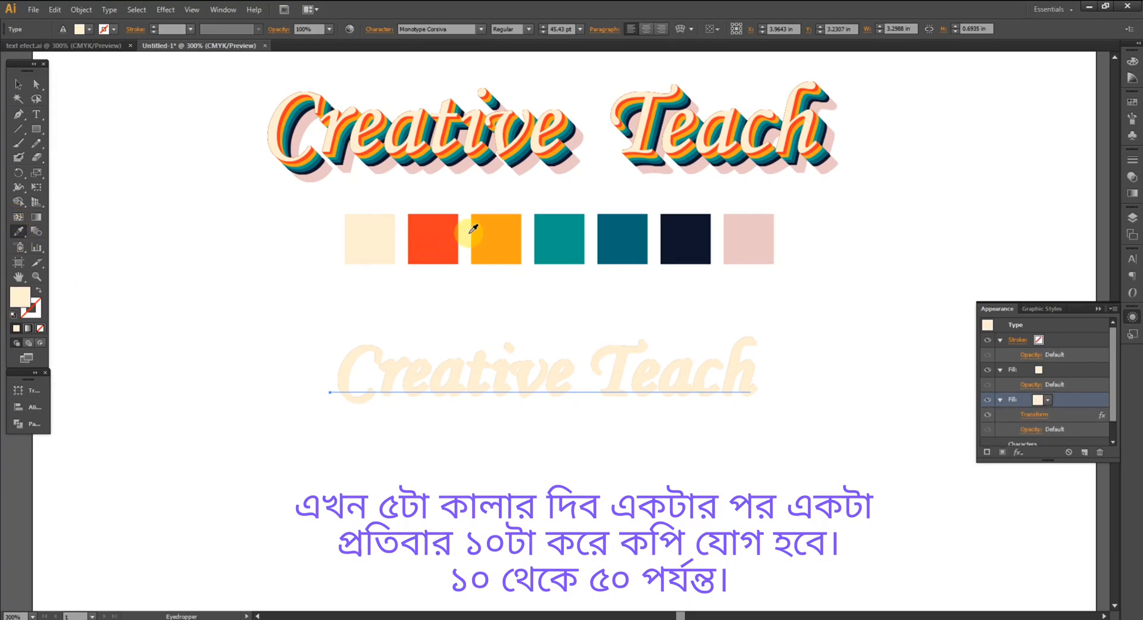
{"action": "left_click", "coordinate": [426, 238]}
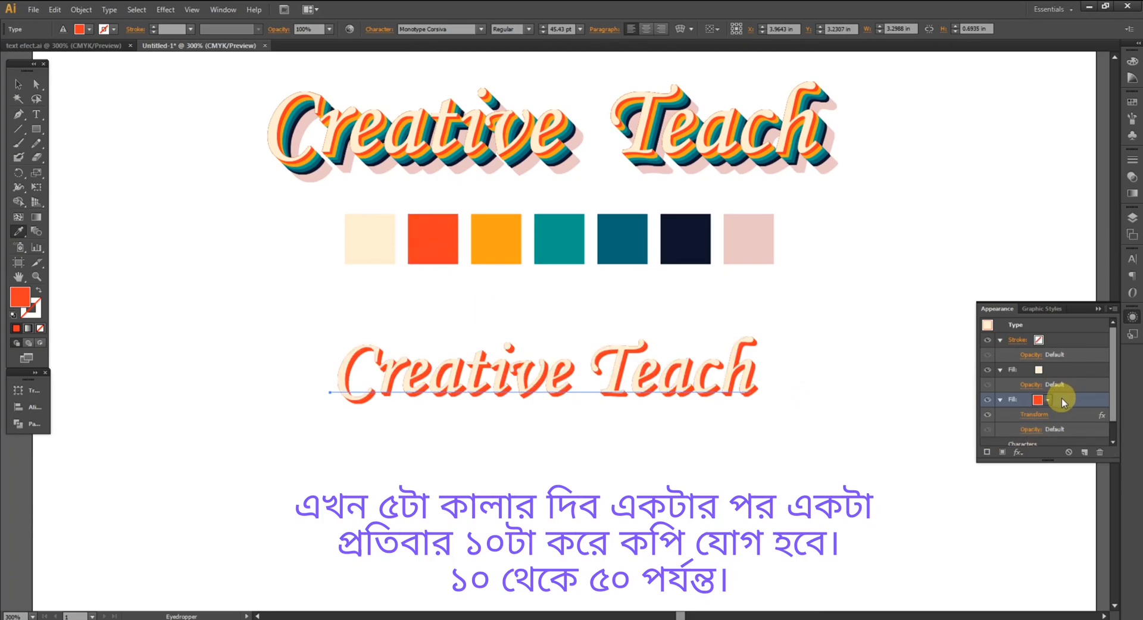
Duplicate the orange-red fill and recolour the lower copy by sampling the yellow-orange swatch.
{"action": "left_click_drag", "start_coordinate": [1069, 394], "coordinate": [1086, 453]}
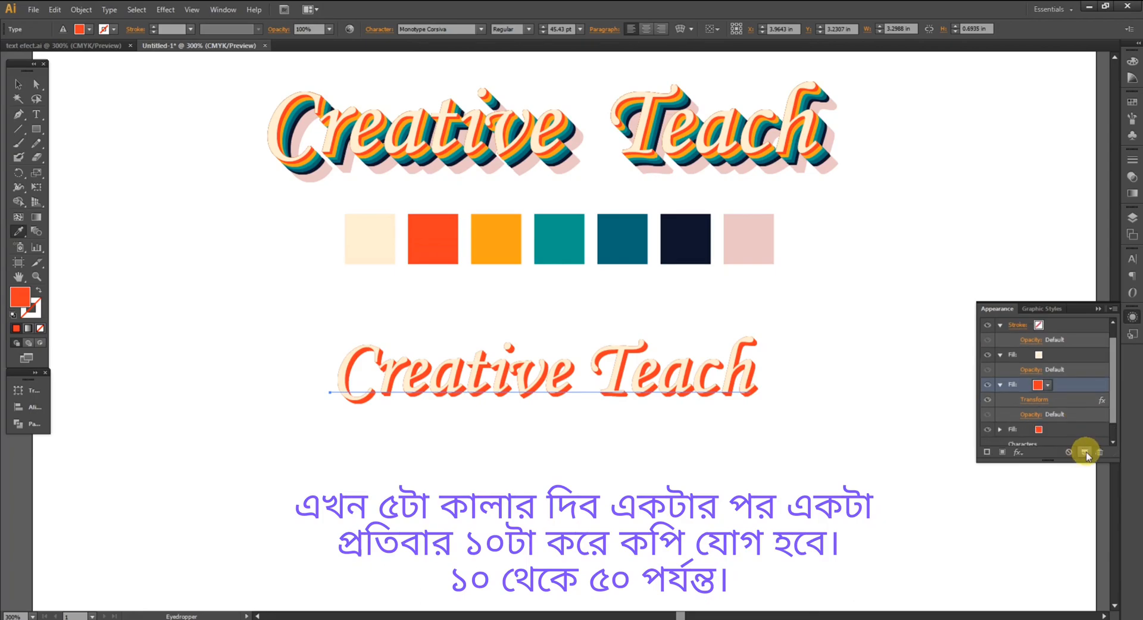
{"action": "scroll", "coordinate": [1057, 391], "scroll_direction": "down", "scroll_amount": 1}
{"action": "left_click", "coordinate": [1062, 409]}
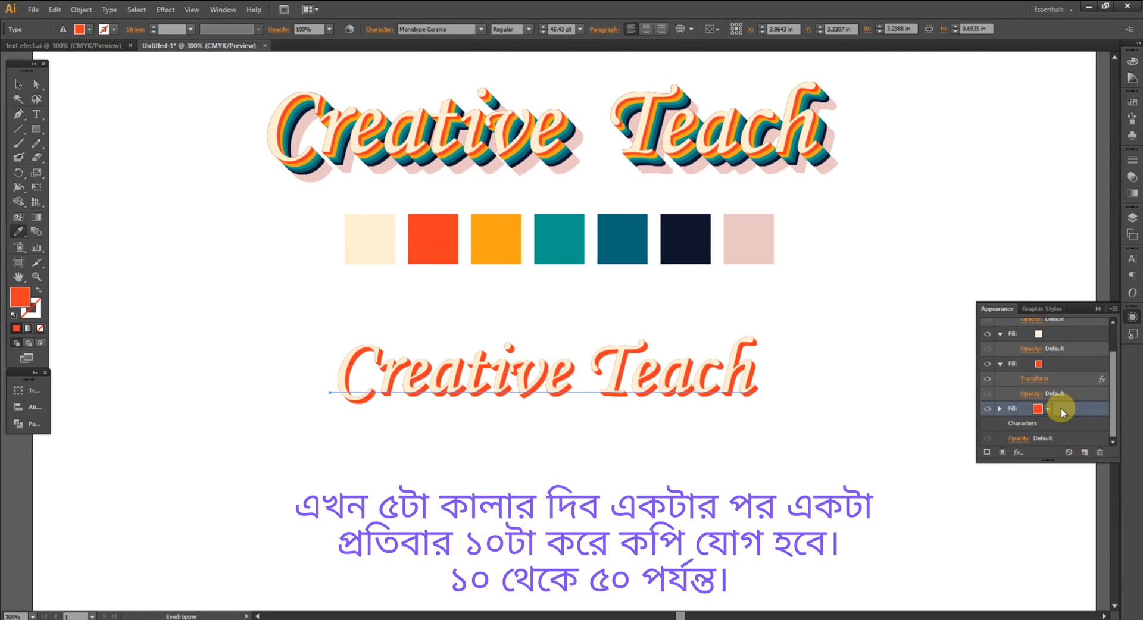
{"action": "left_click", "coordinate": [1037, 409]}
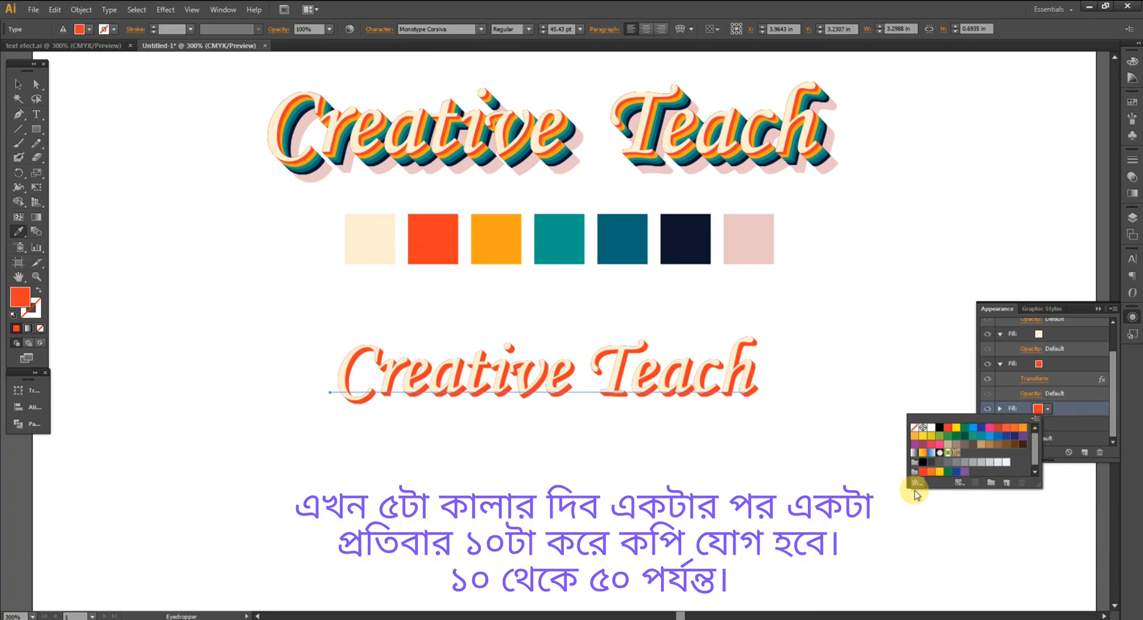
{"action": "left_click", "coordinate": [24, 298]}
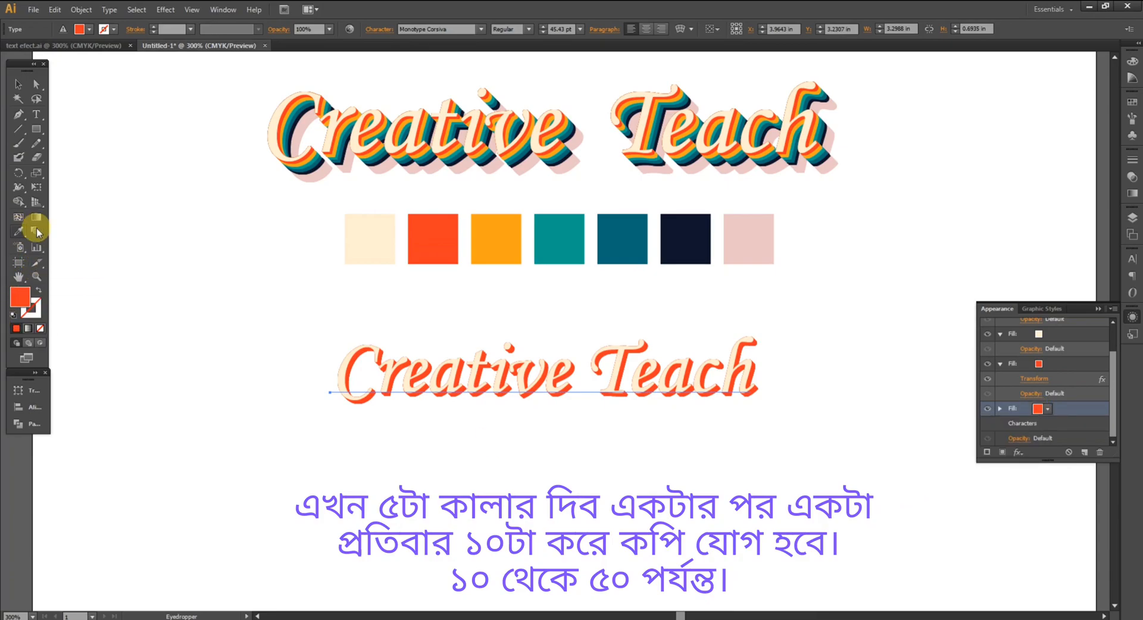
{"action": "left_click", "coordinate": [503, 240]}
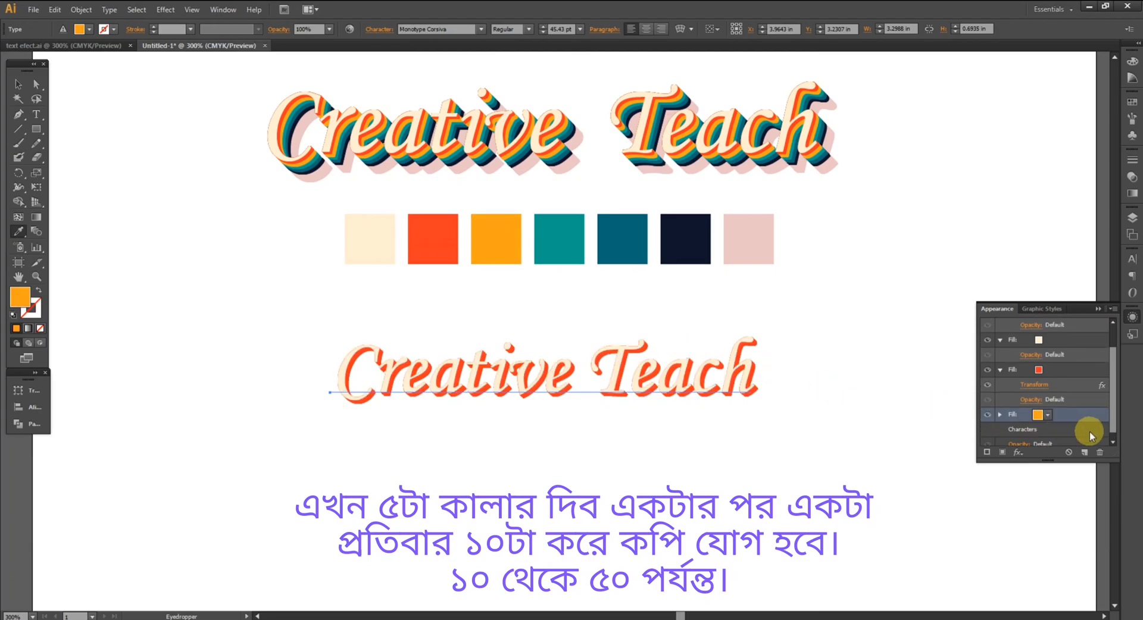
Set the yellow-orange fill's Transform effect to 20 copies, with the preview enabled.
{"action": "scroll", "coordinate": [1006, 408], "scroll_direction": "down", "scroll_amount": 1}
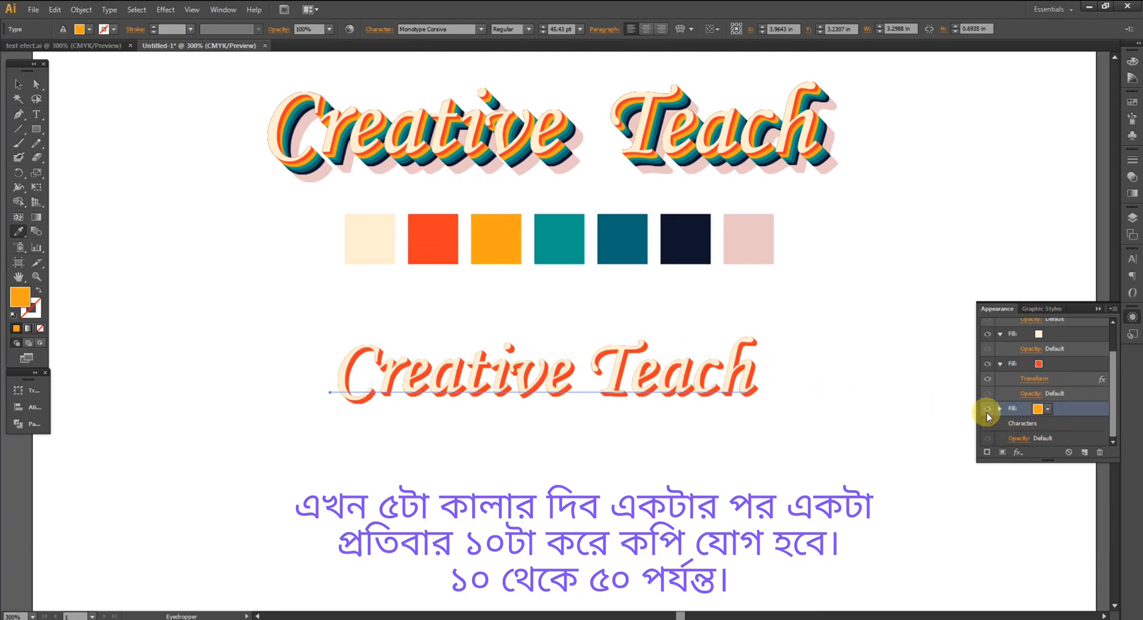
{"action": "left_click", "coordinate": [999, 409]}
{"action": "scroll", "coordinate": [999, 409], "scroll_direction": "down", "scroll_amount": 1}
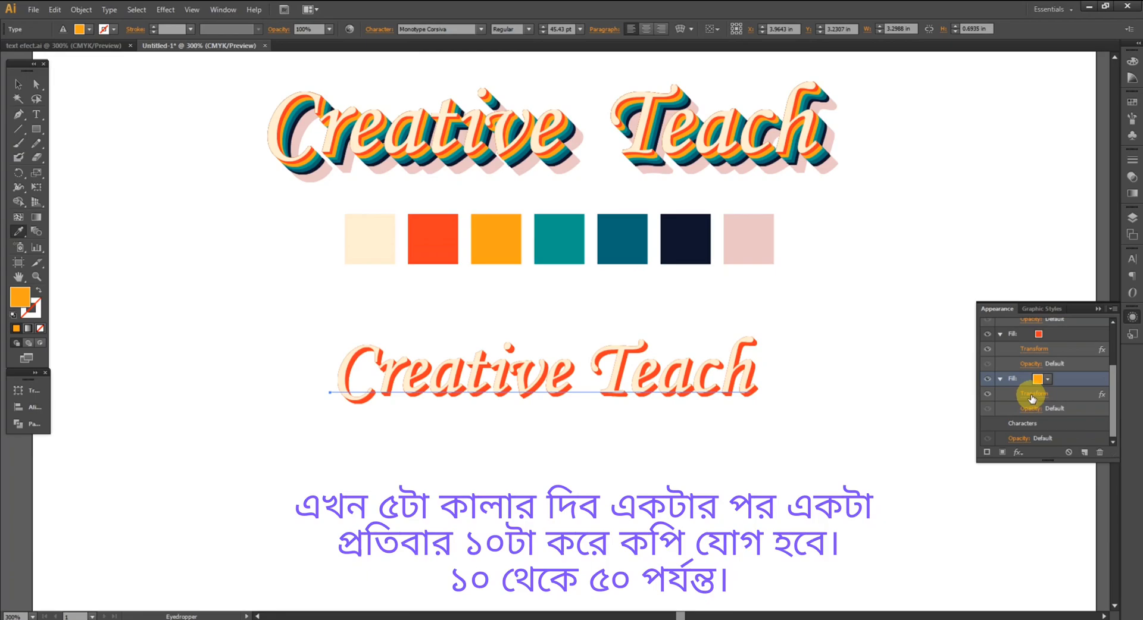
{"action": "left_click", "coordinate": [1032, 395]}
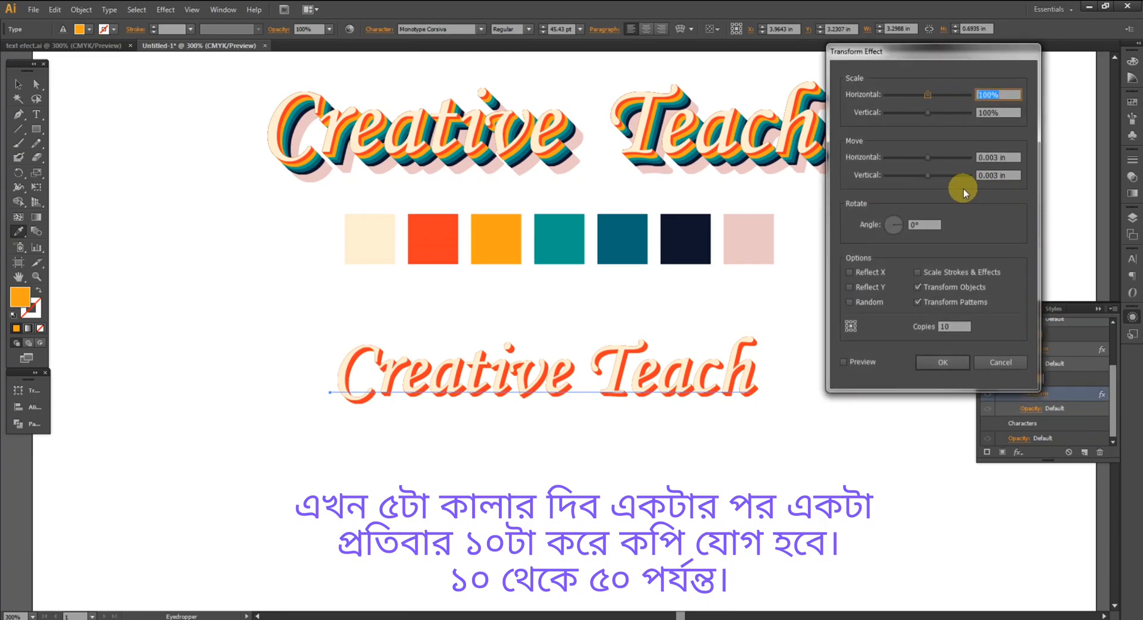
{"action": "left_click", "coordinate": [860, 359]}
{"action": "left_click", "coordinate": [956, 326]}
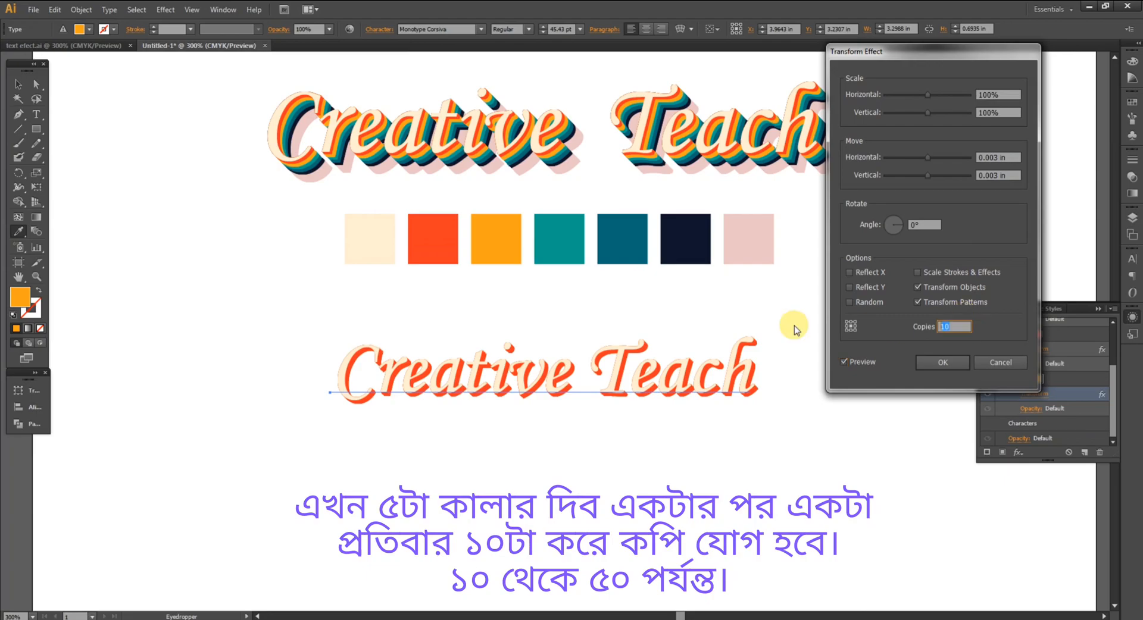
{"action": "type", "text": "2"}
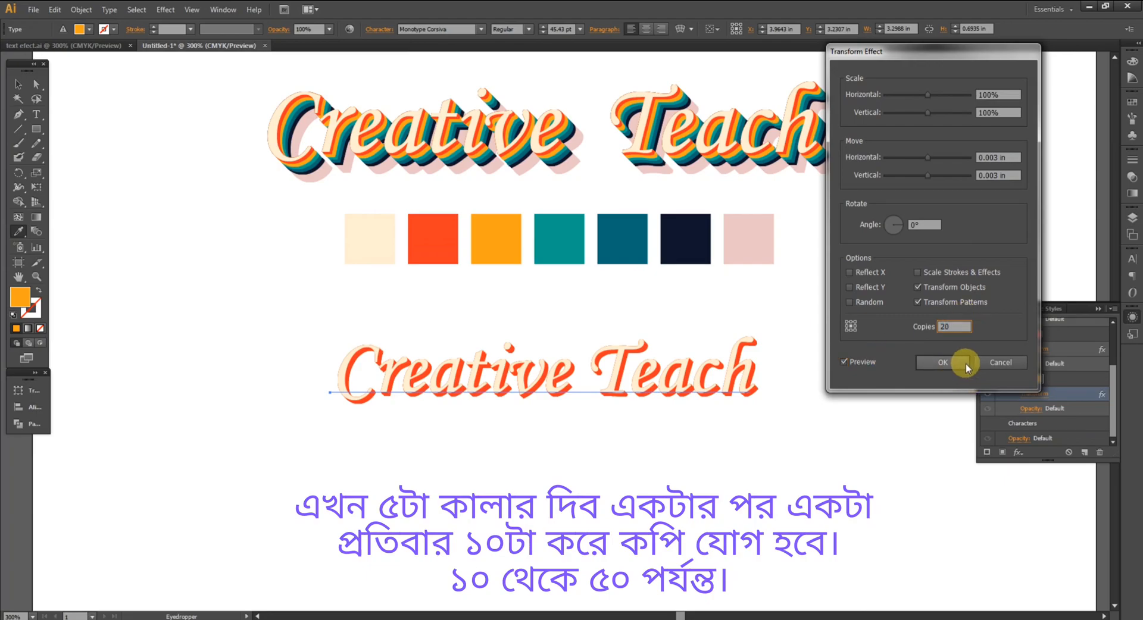
{"action": "left_click", "coordinate": [1009, 175]}
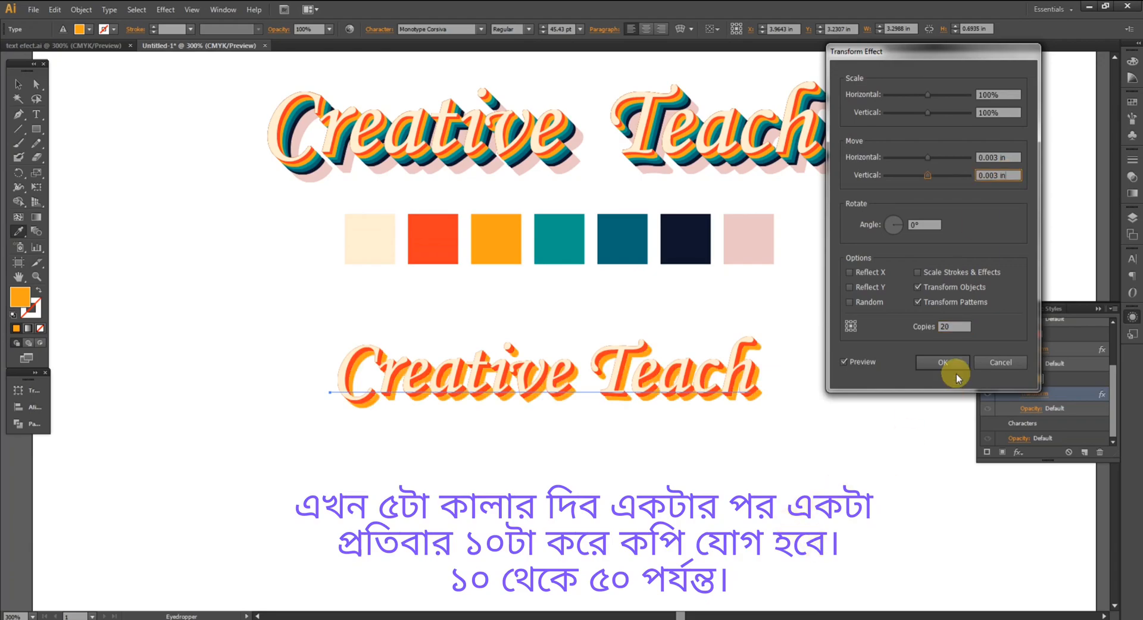
{"action": "left_click", "coordinate": [944, 363]}
Duplicate the yellow-orange fill and recolour the lower copy by sampling the teal-green swatch.
{"action": "scroll", "coordinate": [1070, 420], "scroll_direction": "down", "scroll_amount": 1}
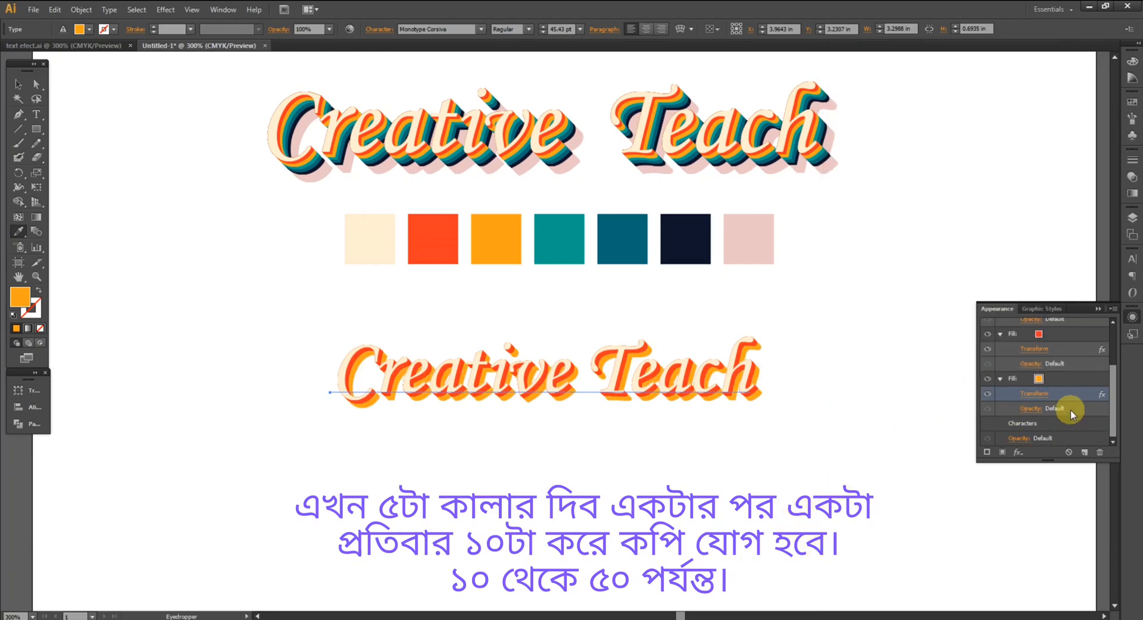
{"action": "left_click", "coordinate": [1080, 374]}
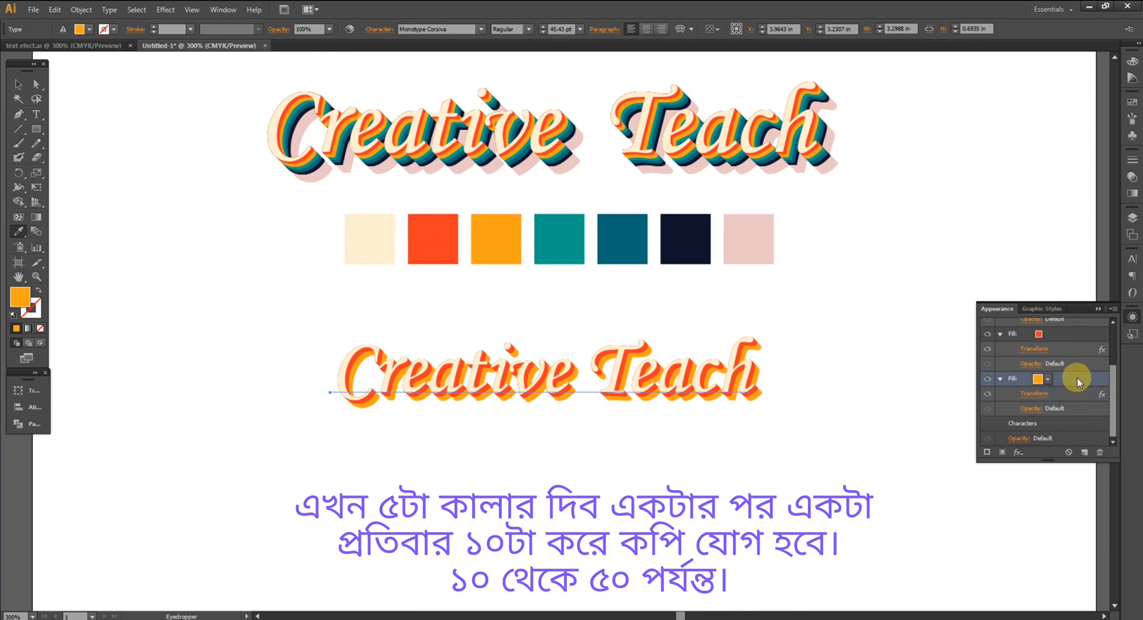
{"action": "left_click_drag", "start_coordinate": [1078, 378], "coordinate": [1084, 454]}
{"action": "left_click", "coordinate": [1079, 407]}
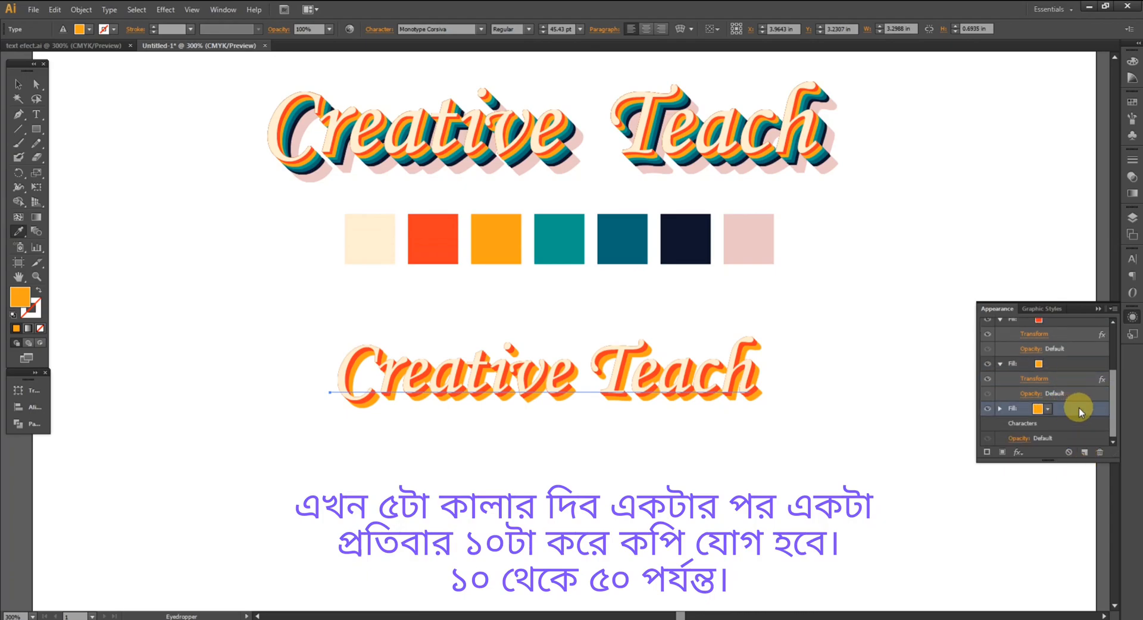
{"action": "left_click", "coordinate": [1039, 408]}
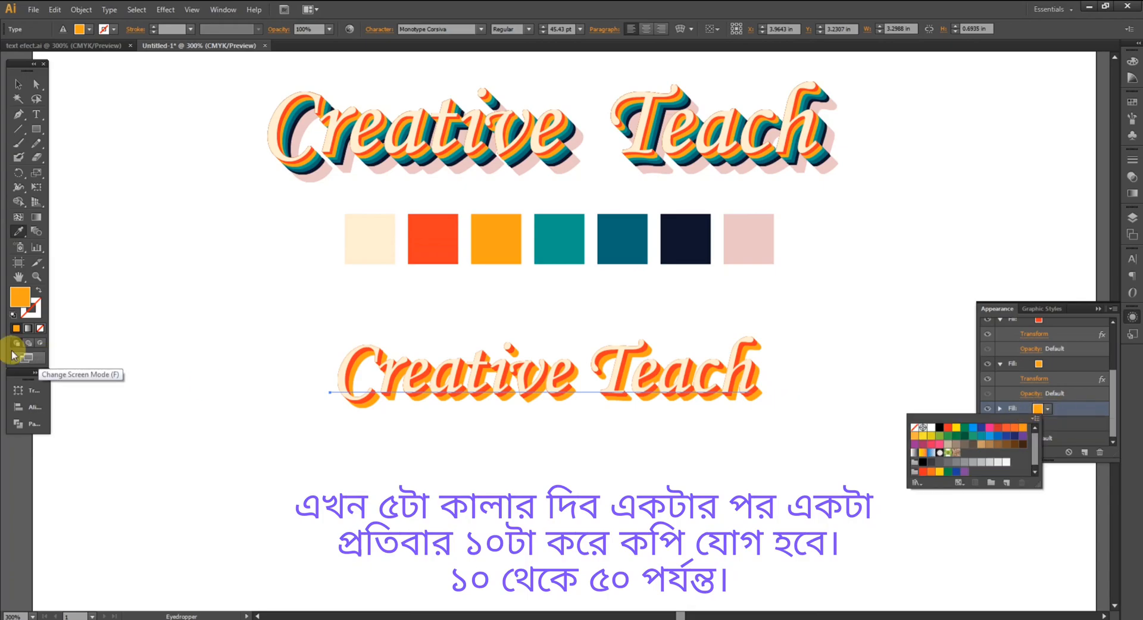
{"action": "left_click", "coordinate": [19, 297]}
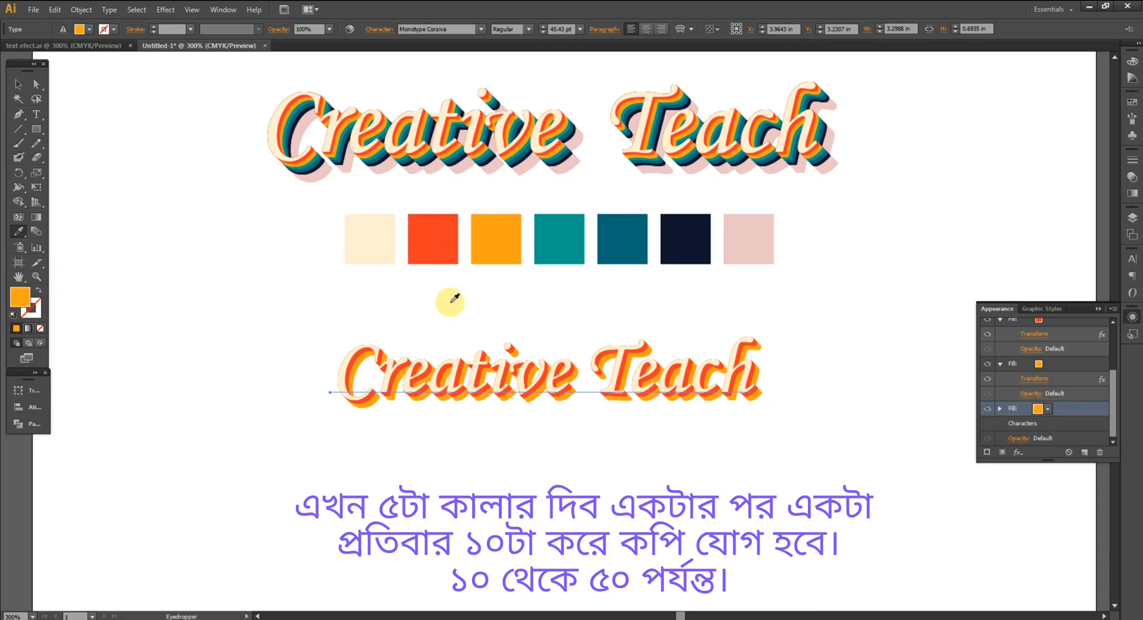
{"action": "left_click", "coordinate": [559, 240]}
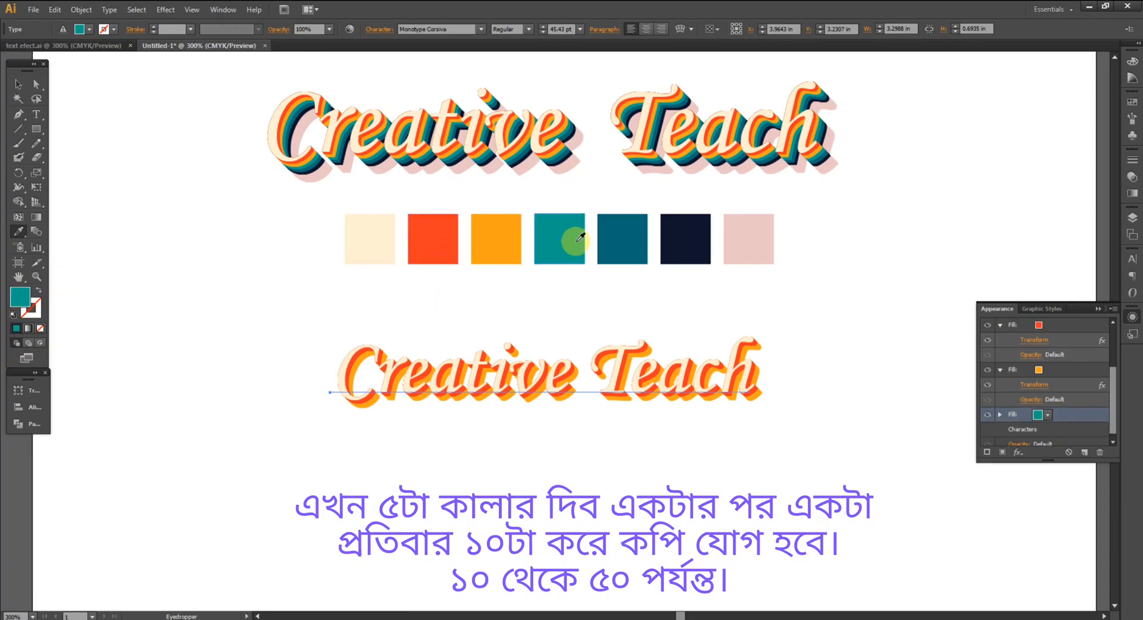
Set the teal-green fill's Transform effect to 30 copies, with the preview enabled.
{"action": "left_click", "coordinate": [1000, 415]}
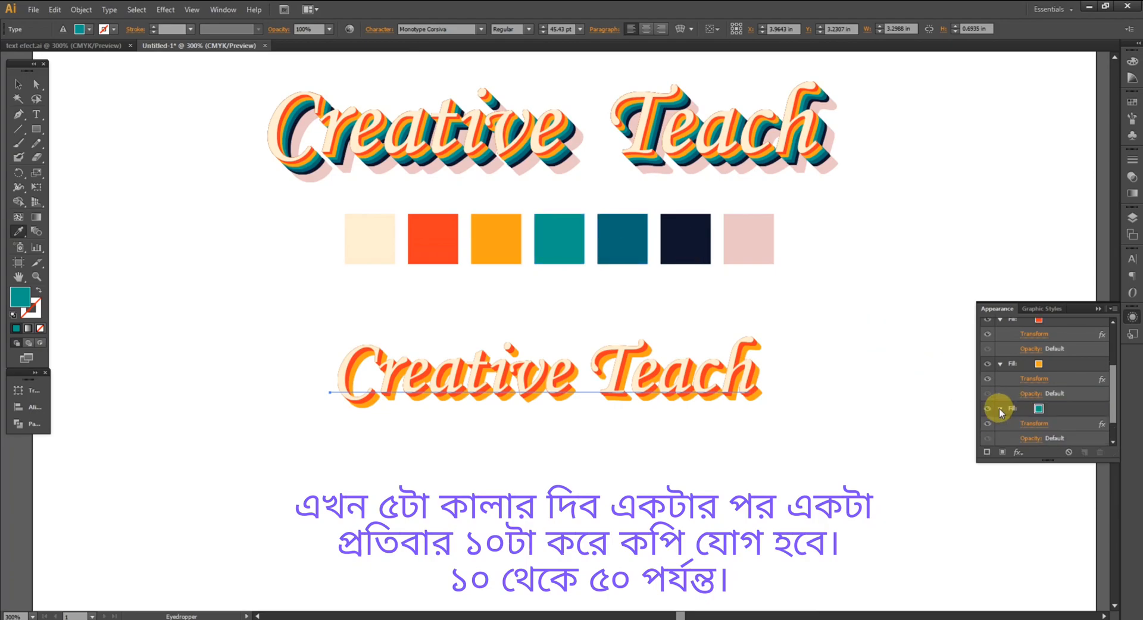
{"action": "left_click", "coordinate": [1036, 424]}
{"action": "left_click", "coordinate": [860, 362]}
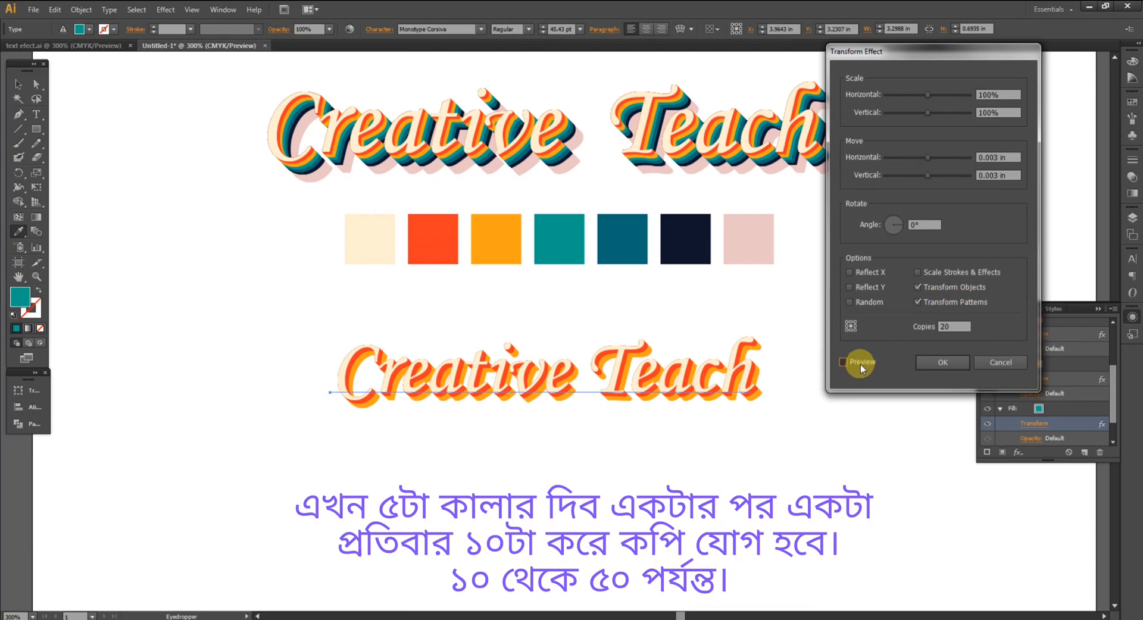
{"action": "double_click", "coordinate": [952, 326]}
{"action": "type", "text": "30"}
{"action": "left_click", "coordinate": [1015, 175]}
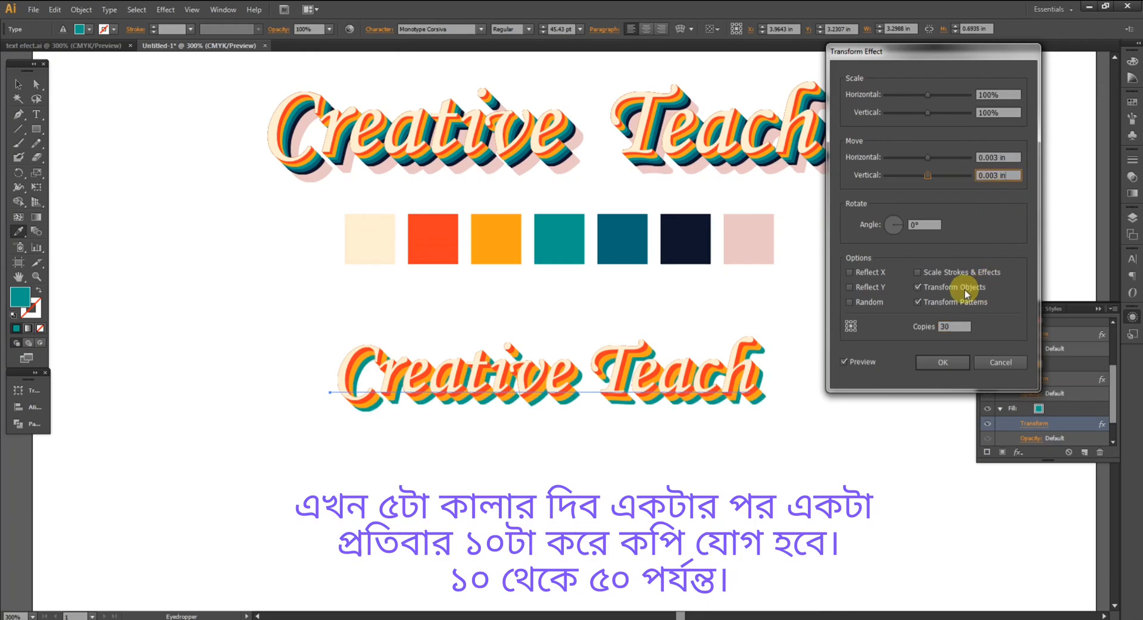
{"action": "left_click", "coordinate": [946, 362]}
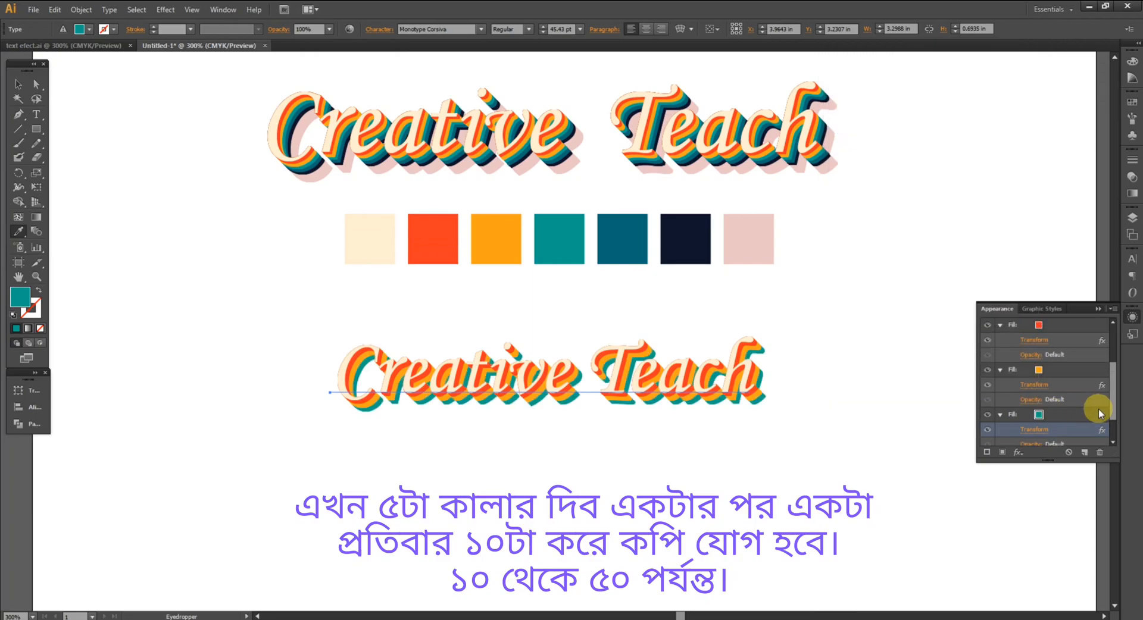
Duplicate the teal-green fill and recolour the lower copy by sampling the dark teal-blue swatch.
{"action": "scroll", "coordinate": [1098, 409], "scroll_direction": "down", "scroll_amount": 2}
{"action": "left_click", "coordinate": [1063, 379]}
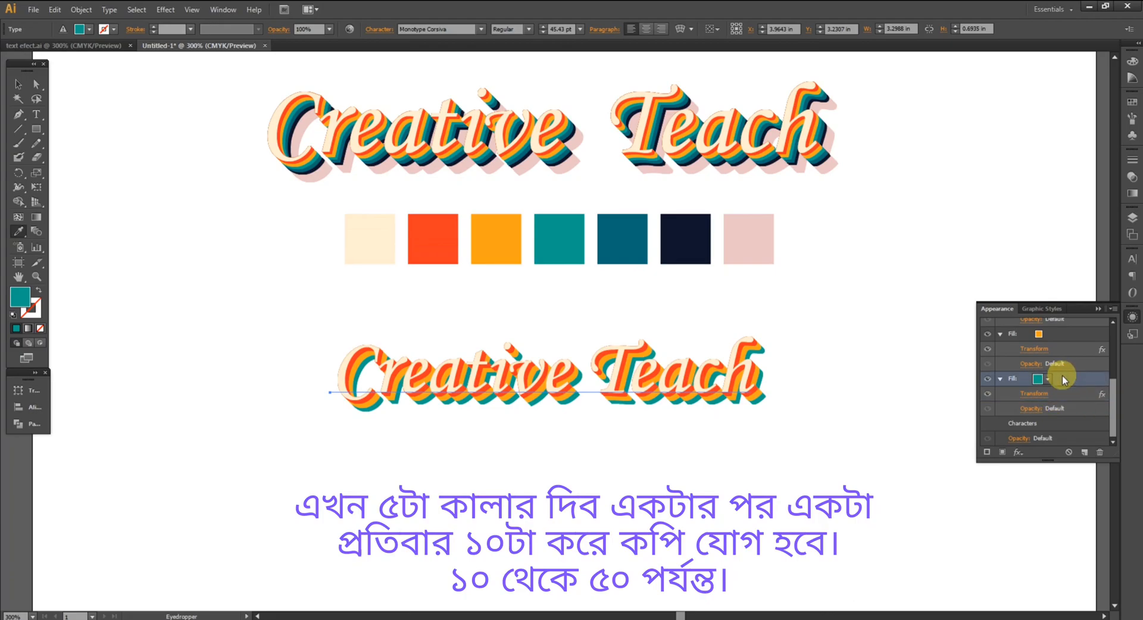
{"action": "left_click", "coordinate": [1085, 454]}
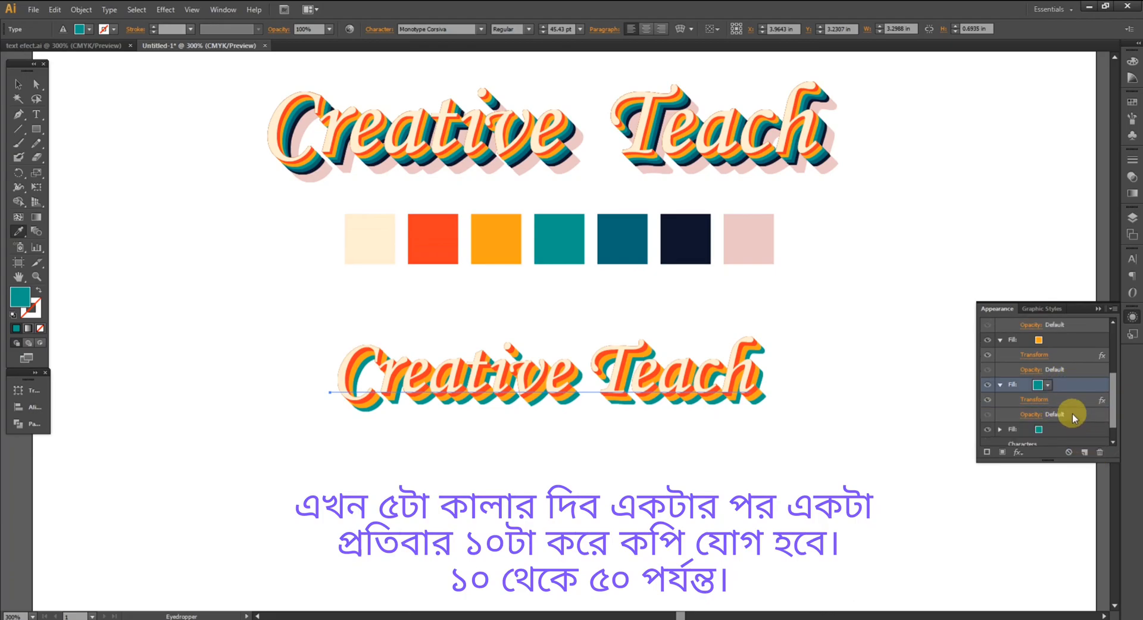
{"action": "left_click", "coordinate": [1073, 407]}
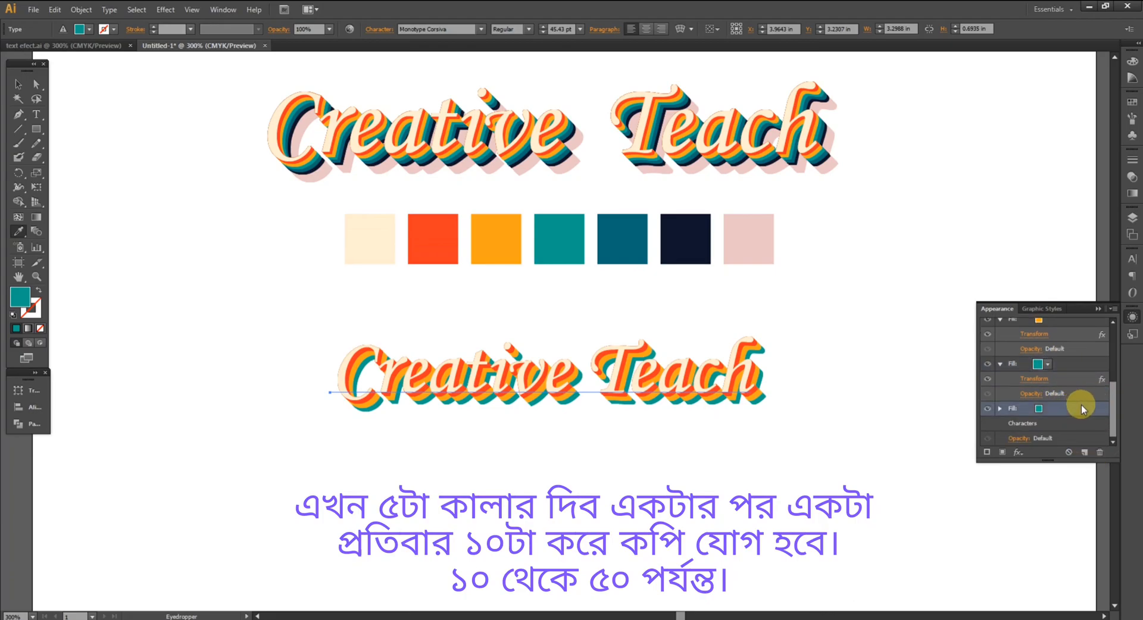
{"action": "left_click", "coordinate": [1048, 409]}
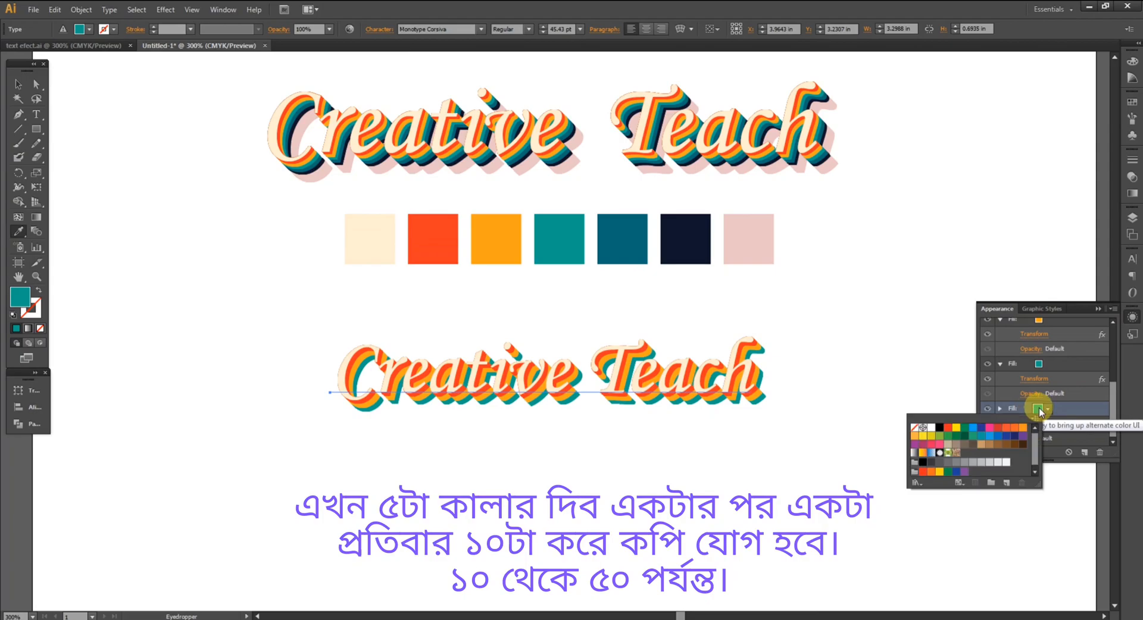
{"action": "left_click", "coordinate": [20, 295]}
{"action": "left_click", "coordinate": [623, 230]}
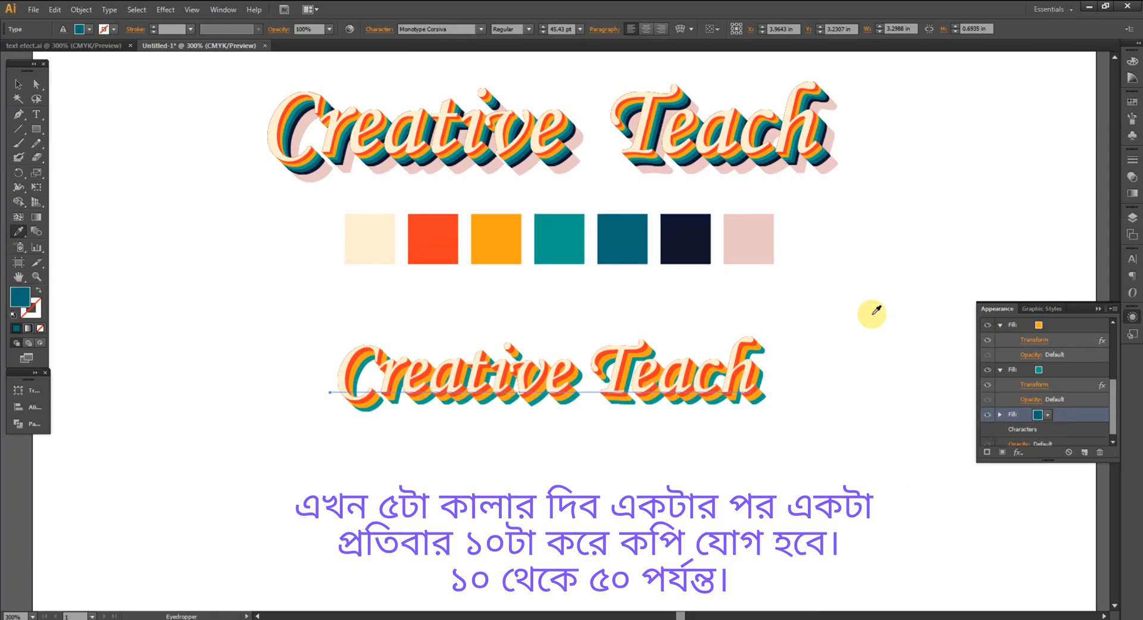
Set the dark teal-blue fill's Transform effect to 40 copies.
{"action": "left_click", "coordinate": [1001, 415]}
{"action": "scroll", "coordinate": [1017, 394], "scroll_direction": "down", "scroll_amount": 2}
{"action": "left_click", "coordinate": [1025, 395]}
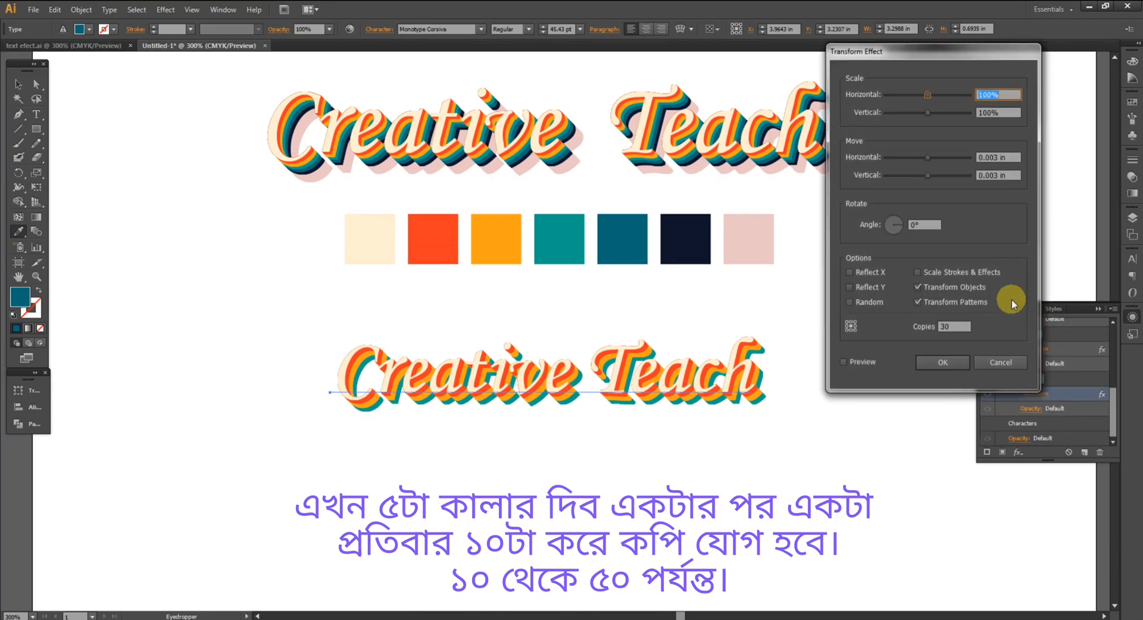
{"action": "double_click", "coordinate": [950, 325]}
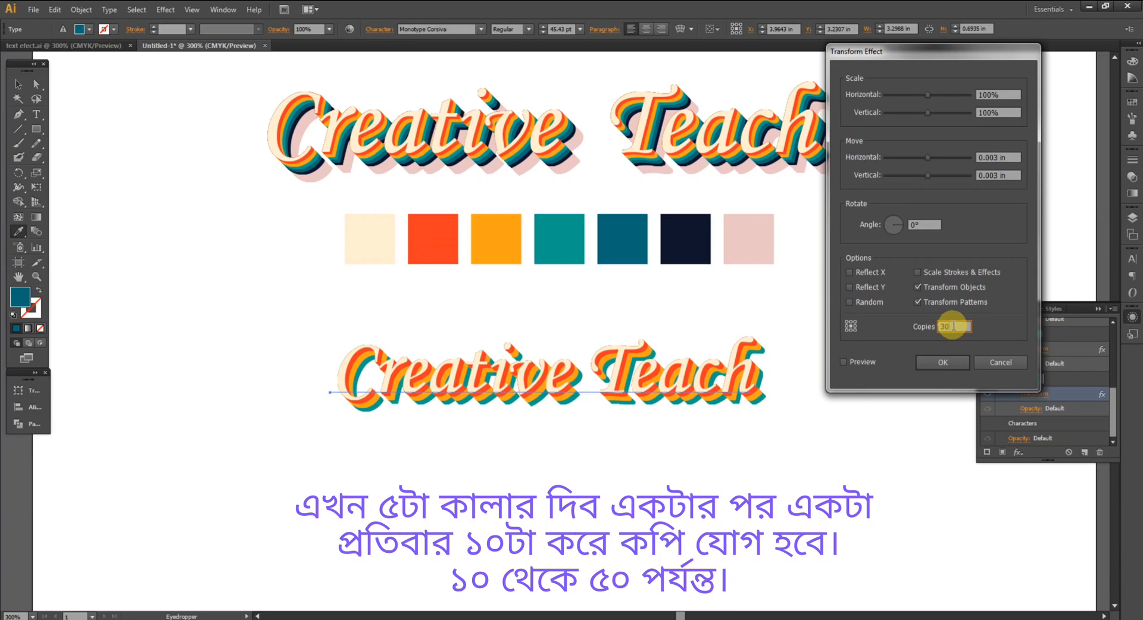
{"action": "type", "text": "40"}
{"action": "left_click", "coordinate": [945, 365]}
Duplicate the dark teal-blue fill and recolour the lower copy by sampling the navy swatch.
{"action": "scroll", "coordinate": [1069, 410], "scroll_direction": "down", "scroll_amount": 1}
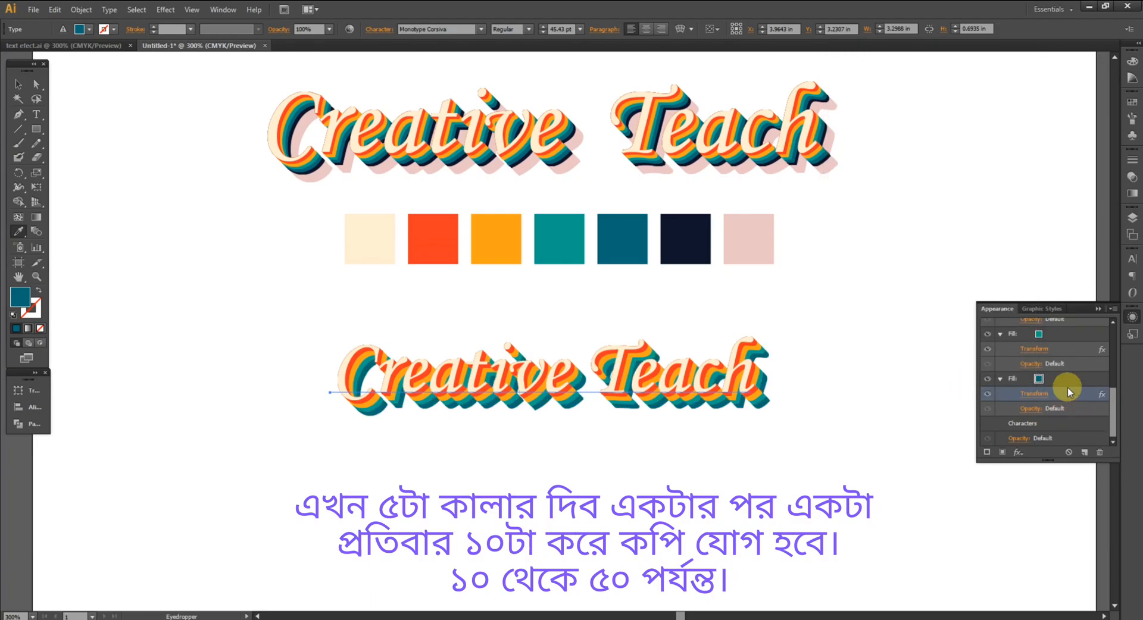
{"action": "left_click", "coordinate": [1074, 379]}
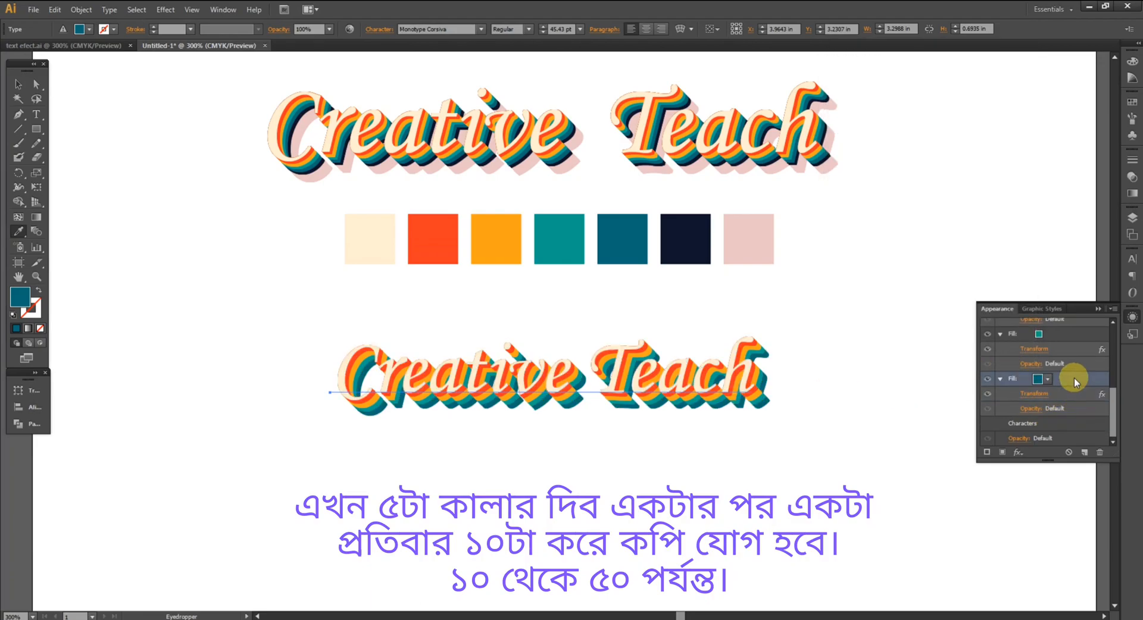
{"action": "left_click_drag", "start_coordinate": [1074, 378], "coordinate": [1081, 409]}
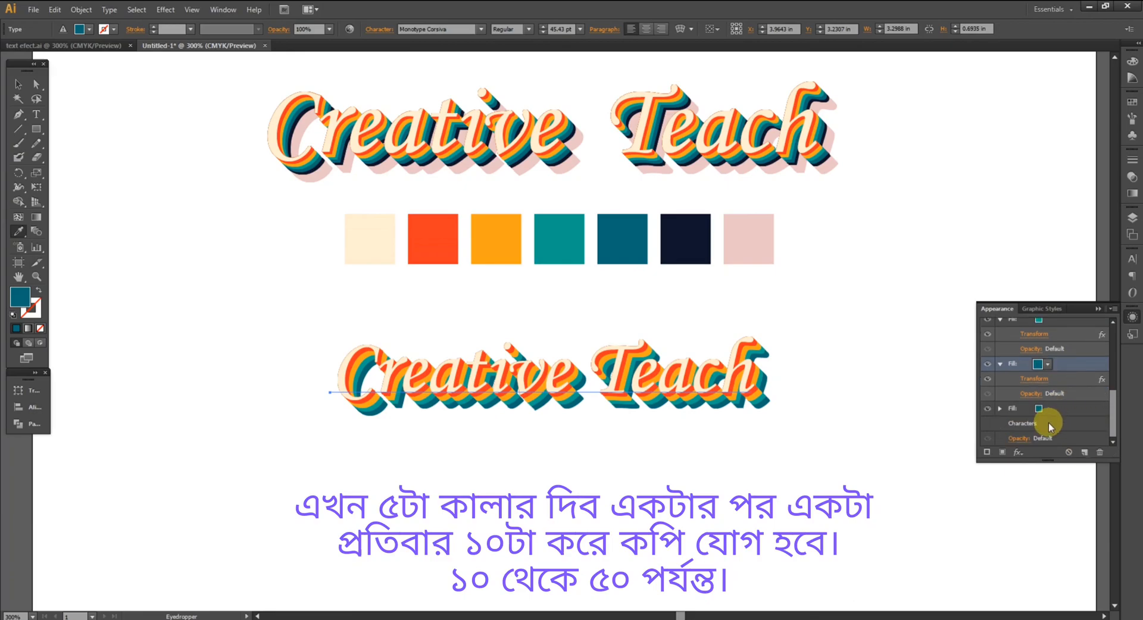
{"action": "left_click", "coordinate": [1074, 413]}
{"action": "left_click", "coordinate": [1038, 407]}
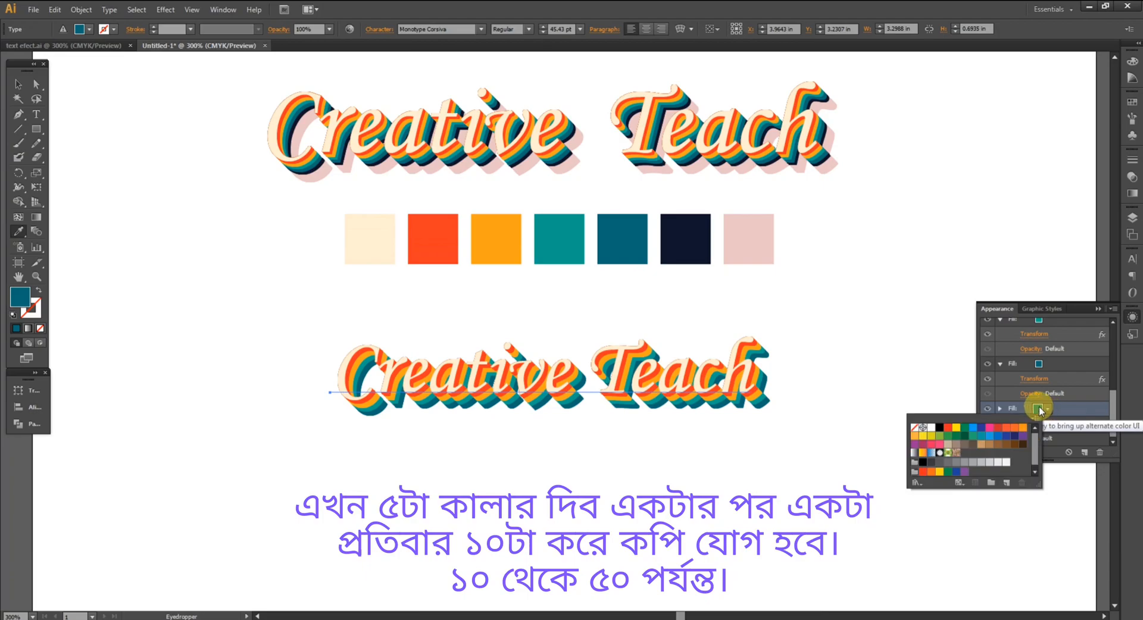
{"action": "left_click", "coordinate": [678, 230]}
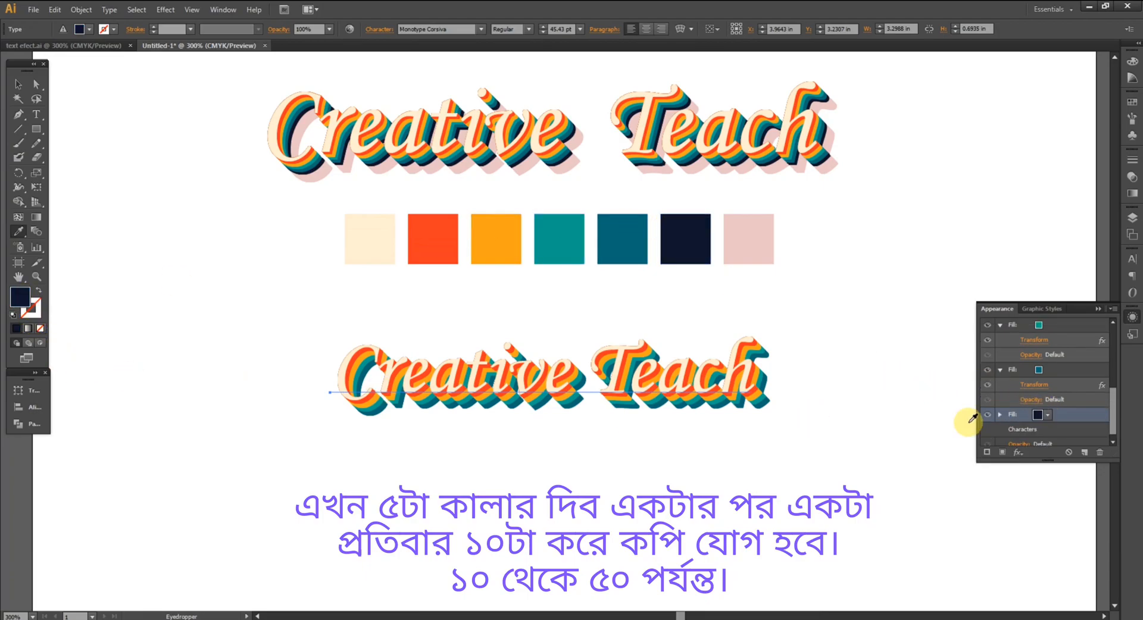
Set the navy fill's Transform effect to 50 copies.
{"action": "left_click", "coordinate": [999, 413]}
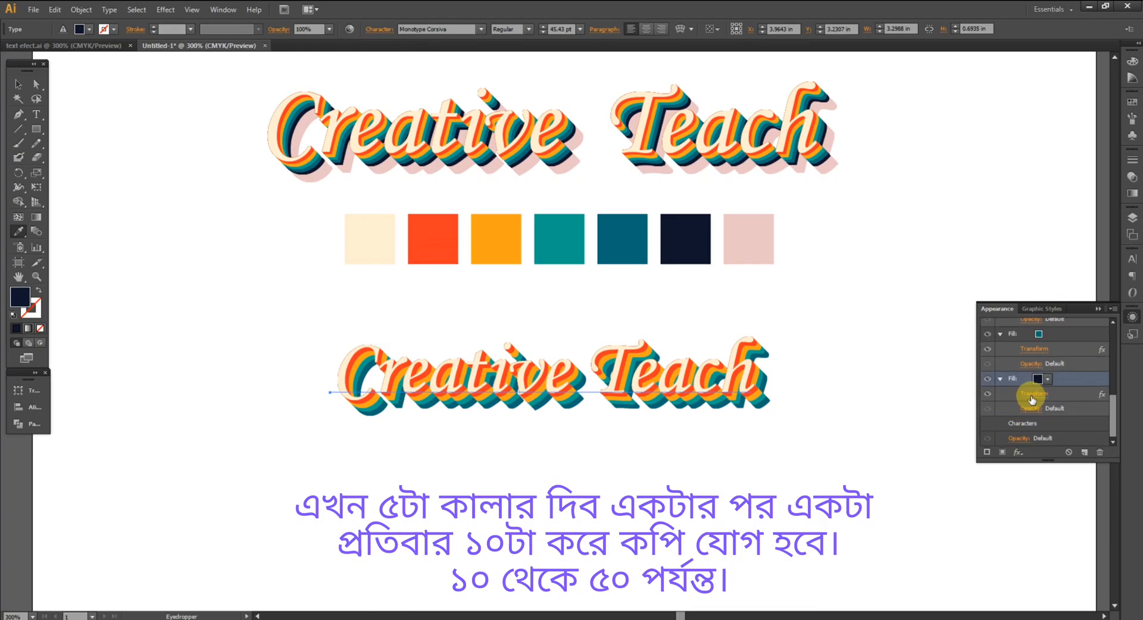
{"action": "left_click", "coordinate": [1029, 394]}
{"action": "double_click", "coordinate": [956, 335]}
{"action": "type", "text": "50"}
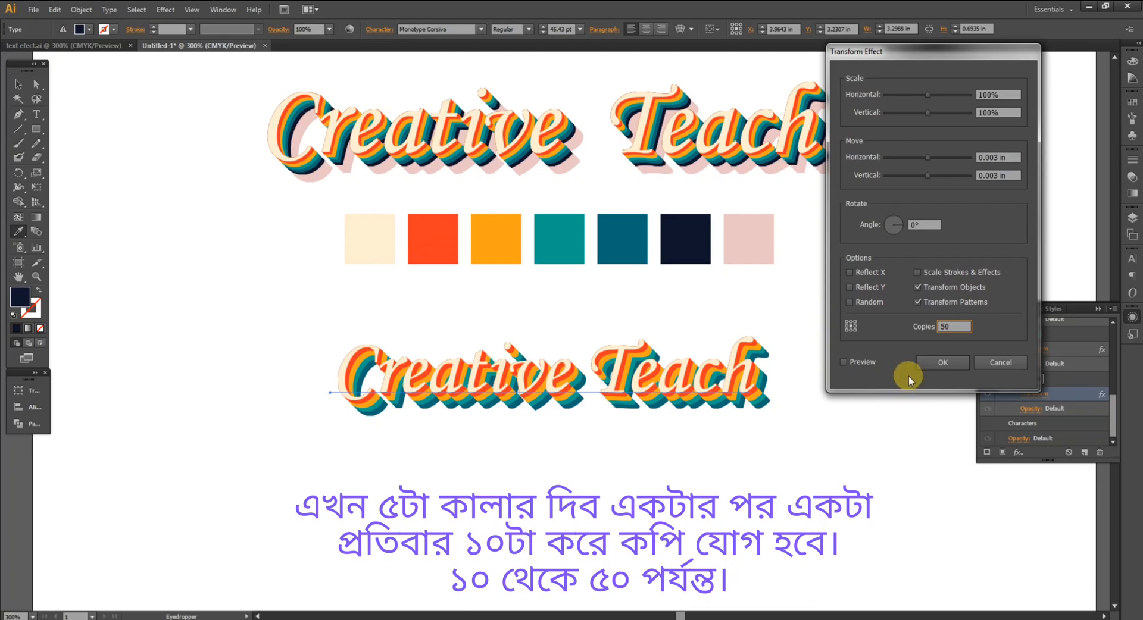
{"action": "left_click", "coordinate": [934, 359]}
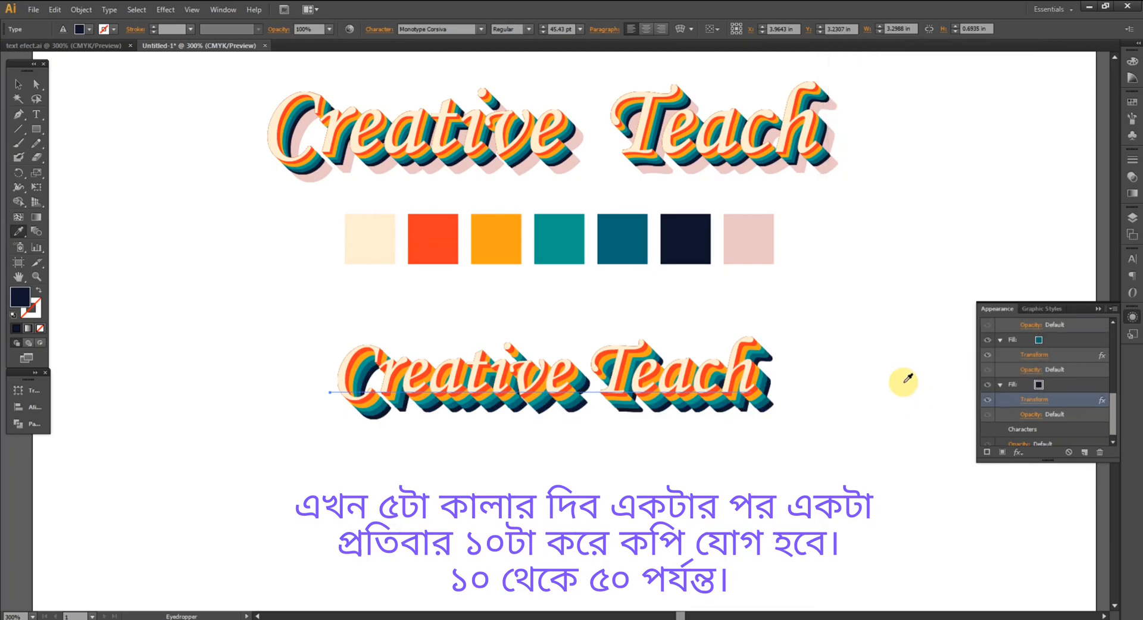
Duplicate the navy fill and recolour the lower copy by sampling the pale pink swatch.
{"action": "scroll", "coordinate": [1077, 406], "scroll_direction": "down", "scroll_amount": 1}
{"action": "left_click", "coordinate": [1084, 379]}
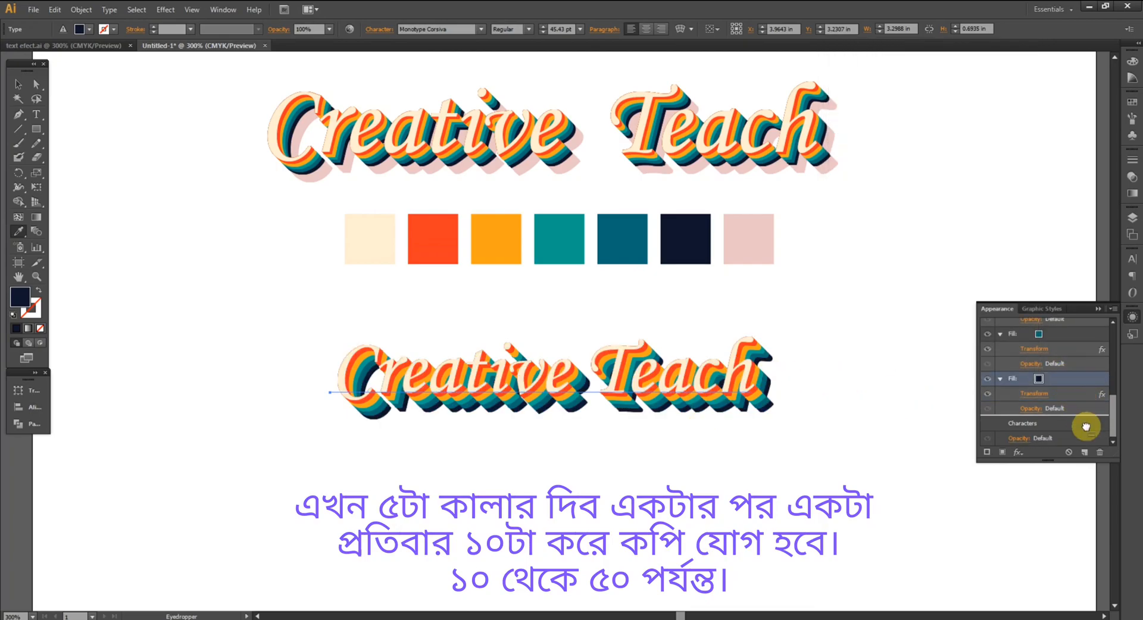
{"action": "left_click", "coordinate": [1085, 452]}
{"action": "scroll", "coordinate": [1080, 415], "scroll_direction": "up", "scroll_amount": 1}
{"action": "scroll", "coordinate": [1079, 405], "scroll_direction": "down", "scroll_amount": 3}
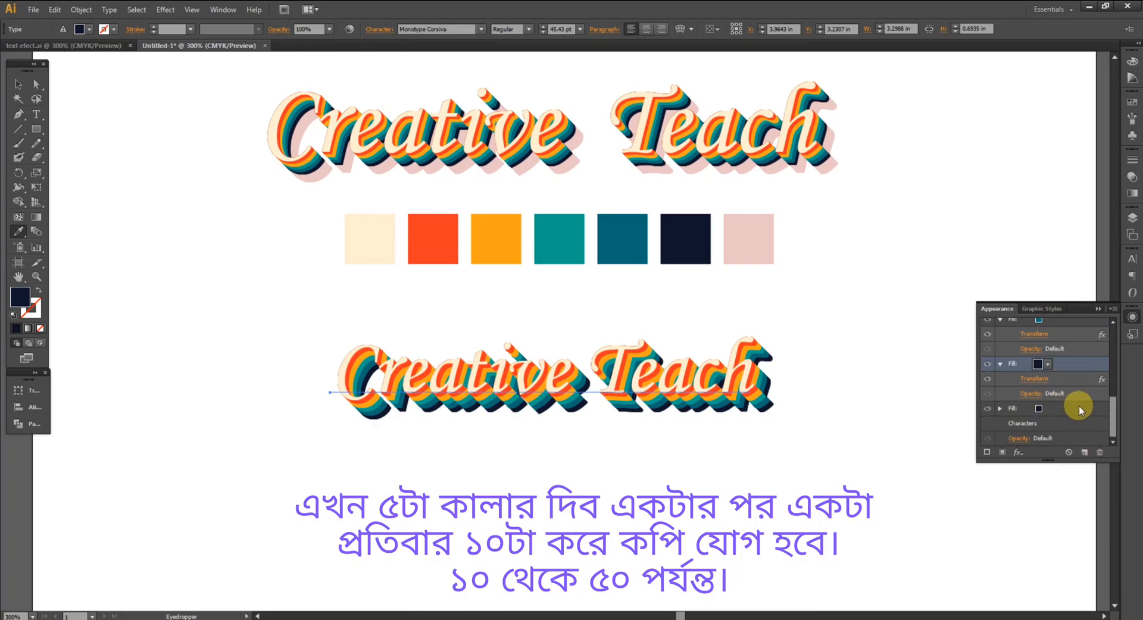
{"action": "left_click", "coordinate": [1079, 407]}
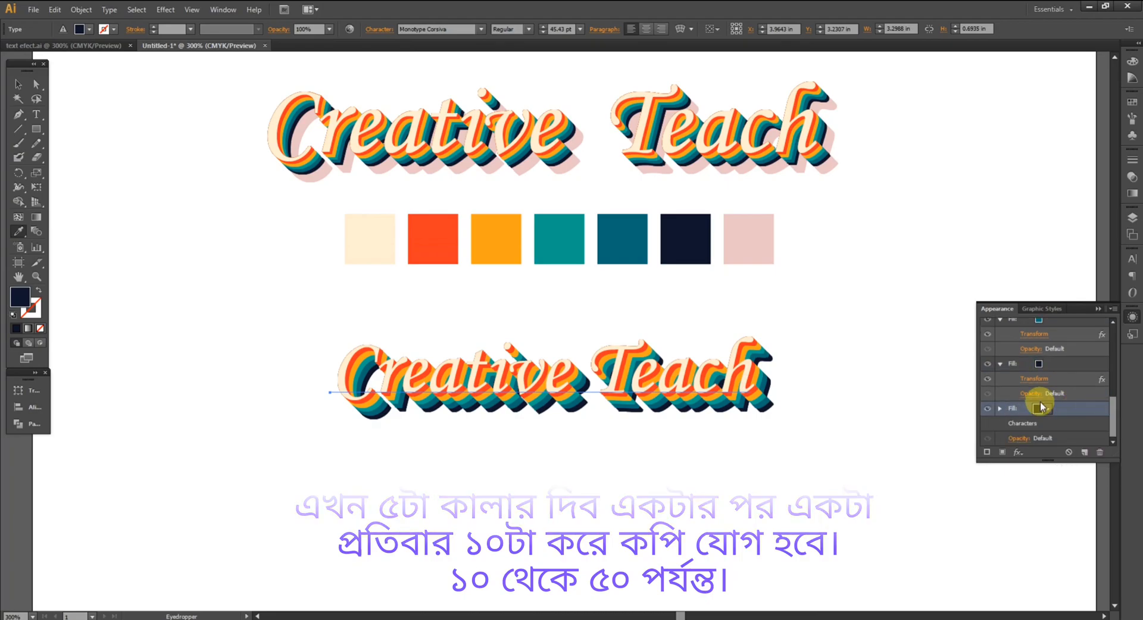
{"action": "left_click", "coordinate": [1039, 409]}
{"action": "left_click", "coordinate": [20, 298]}
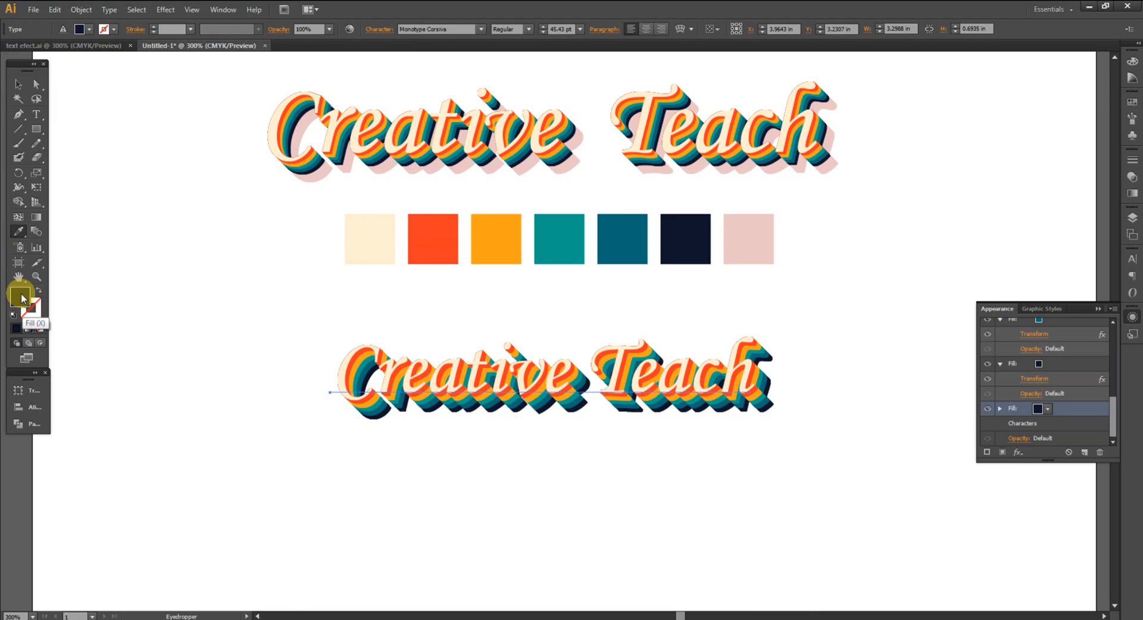
{"action": "left_click", "coordinate": [753, 240]}
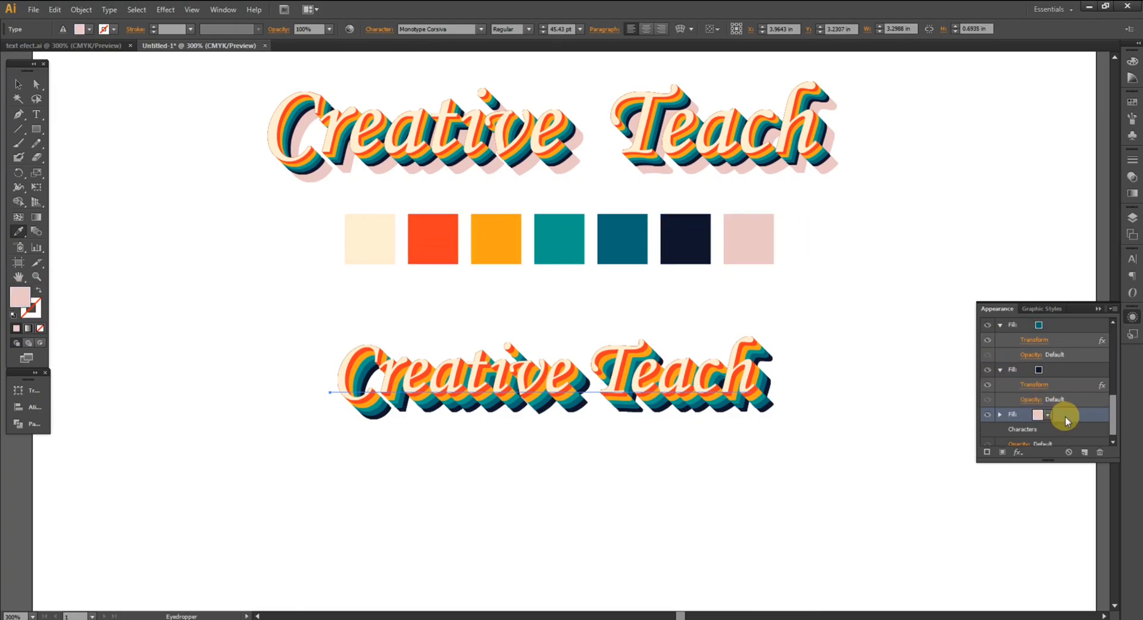
Increase the number of copies in the pale pink fill's Transform effect, with the preview enabled.
{"action": "left_click", "coordinate": [1001, 414]}
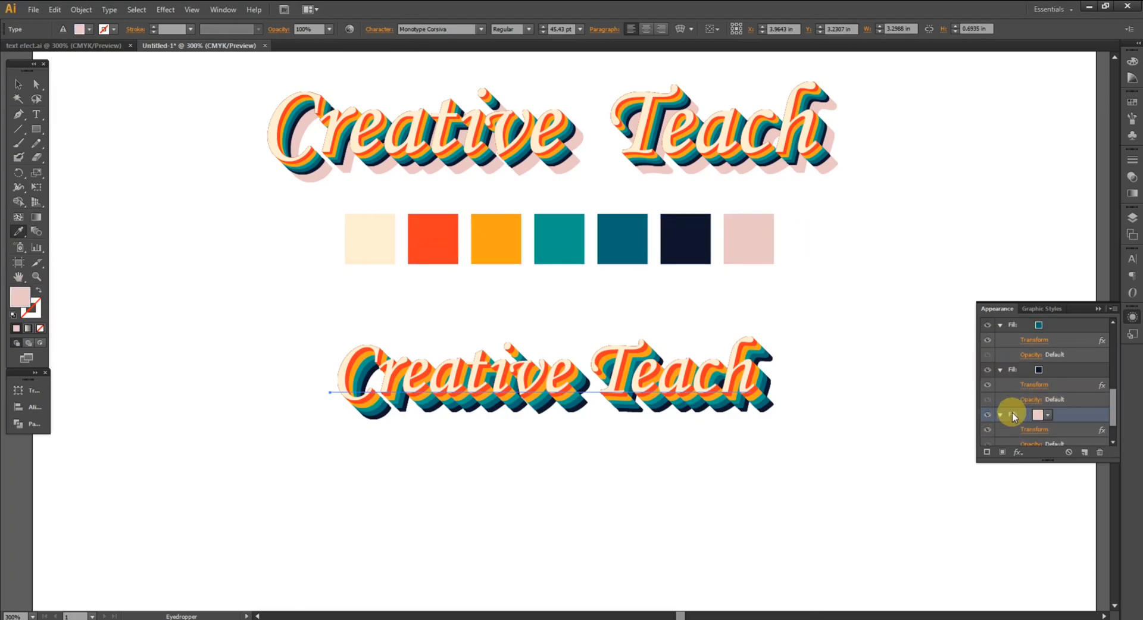
{"action": "scroll", "coordinate": [1012, 413], "scroll_direction": "down", "scroll_amount": 1}
{"action": "left_click", "coordinate": [1039, 394]}
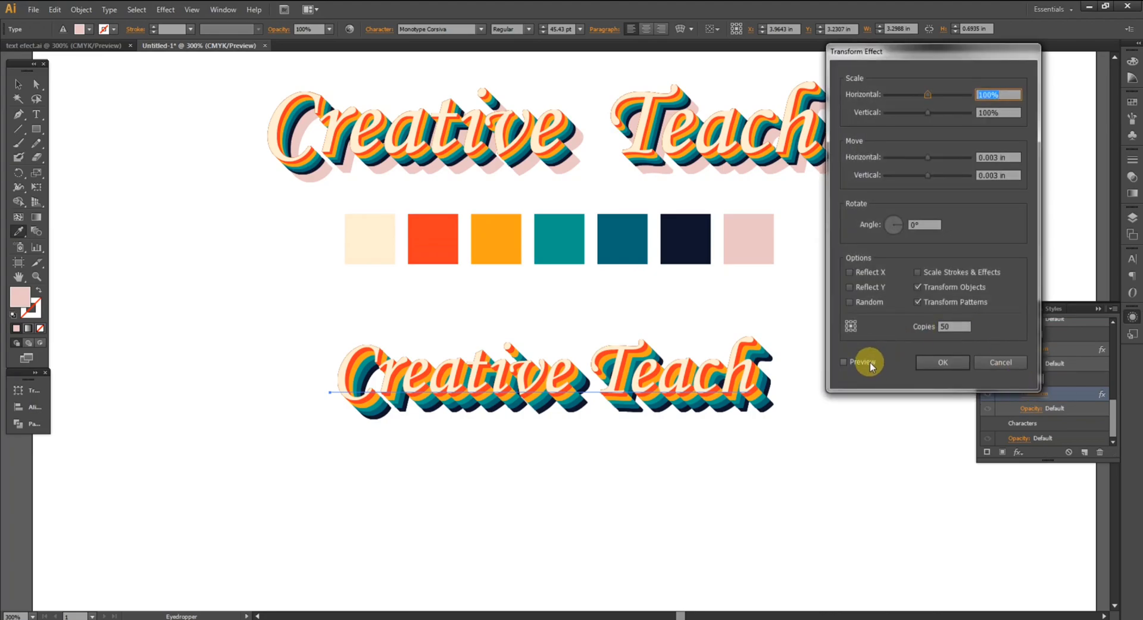
{"action": "left_click", "coordinate": [870, 363]}
{"action": "double_click", "coordinate": [951, 326]}
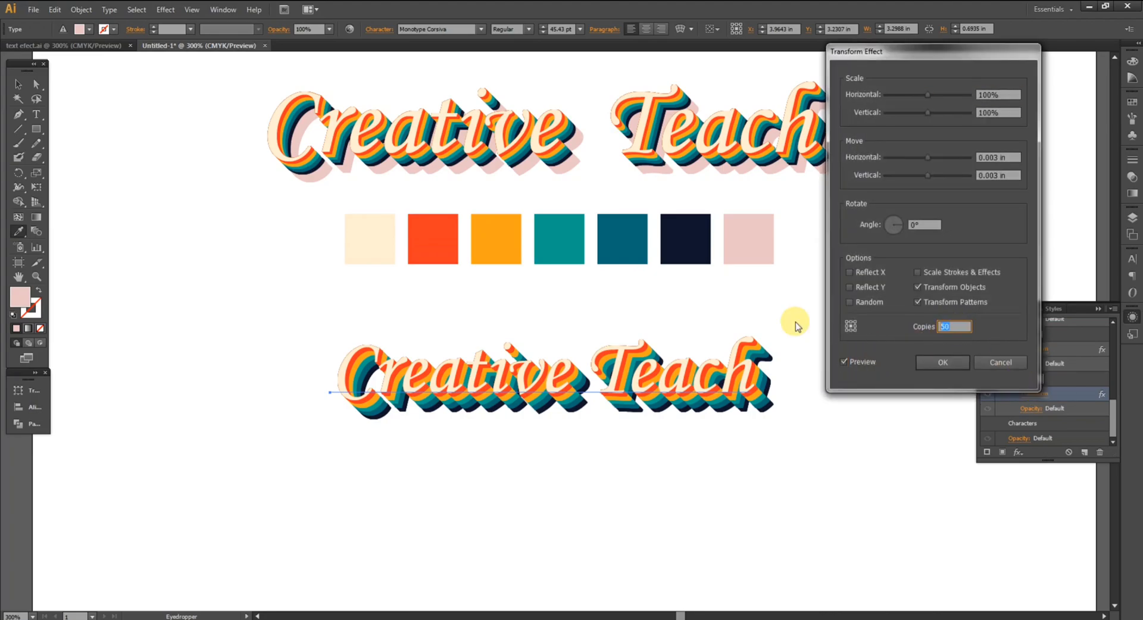
{"action": "type", "text": "7"}
{"action": "left_click", "coordinate": [937, 360]}
Scale the new "Creative Teach" text up to about 4.49 in wide and reposition it below the colour swatches.
{"action": "key", "text": "v"}
{"action": "left_click", "coordinate": [741, 395]}
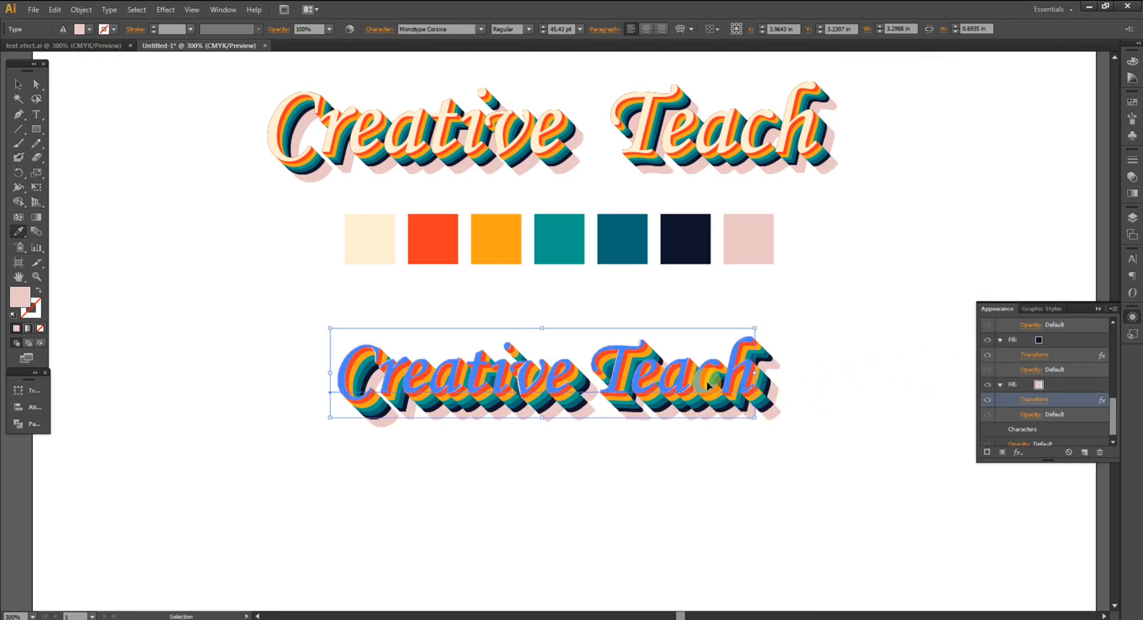
{"action": "left_click_drag", "start_coordinate": [871, 465], "coordinate": [915, 476]}
{"action": "left_click_drag", "start_coordinate": [802, 401], "coordinate": [752, 361]}
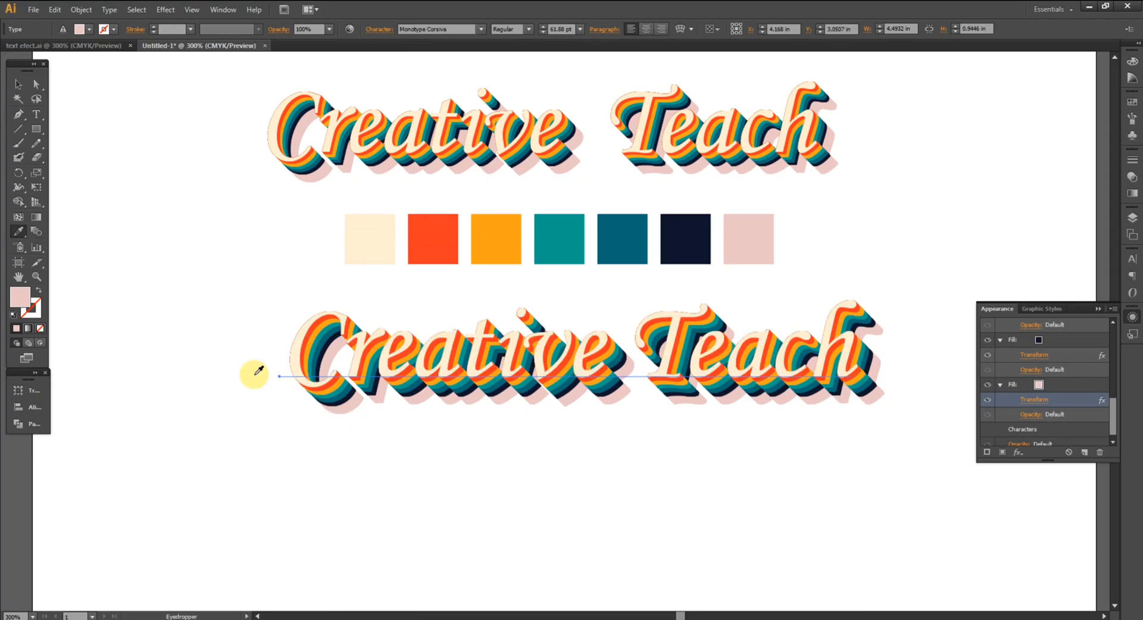
{"action": "left_click", "coordinate": [647, 515], "text": "ctrl"}
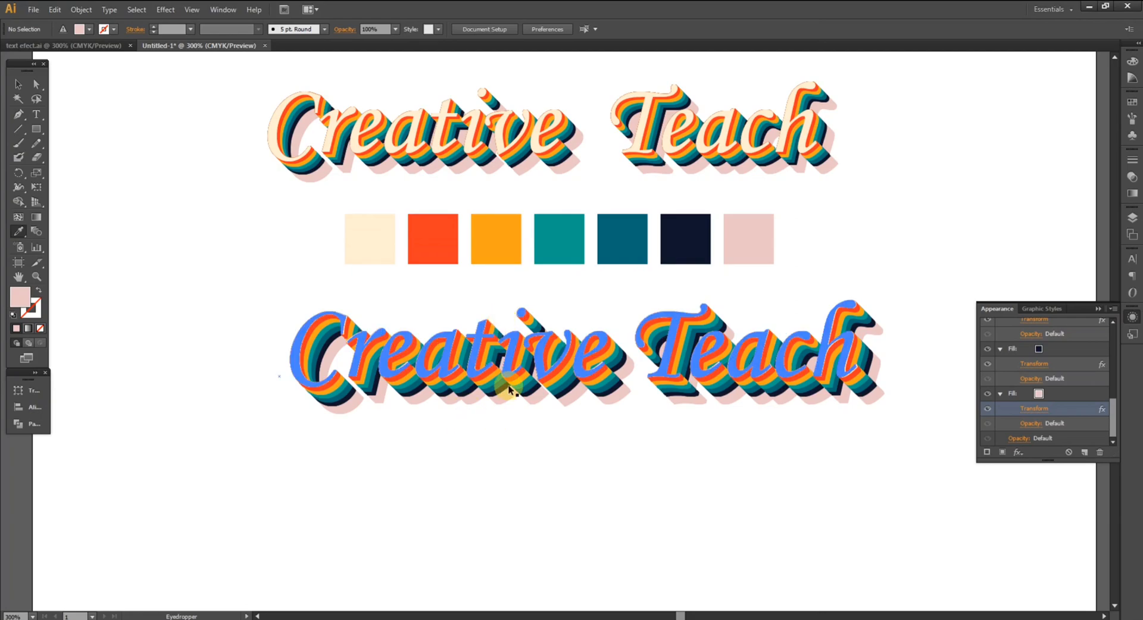
{"action": "left_click_drag", "start_coordinate": [505, 352], "coordinate": [524, 480]}
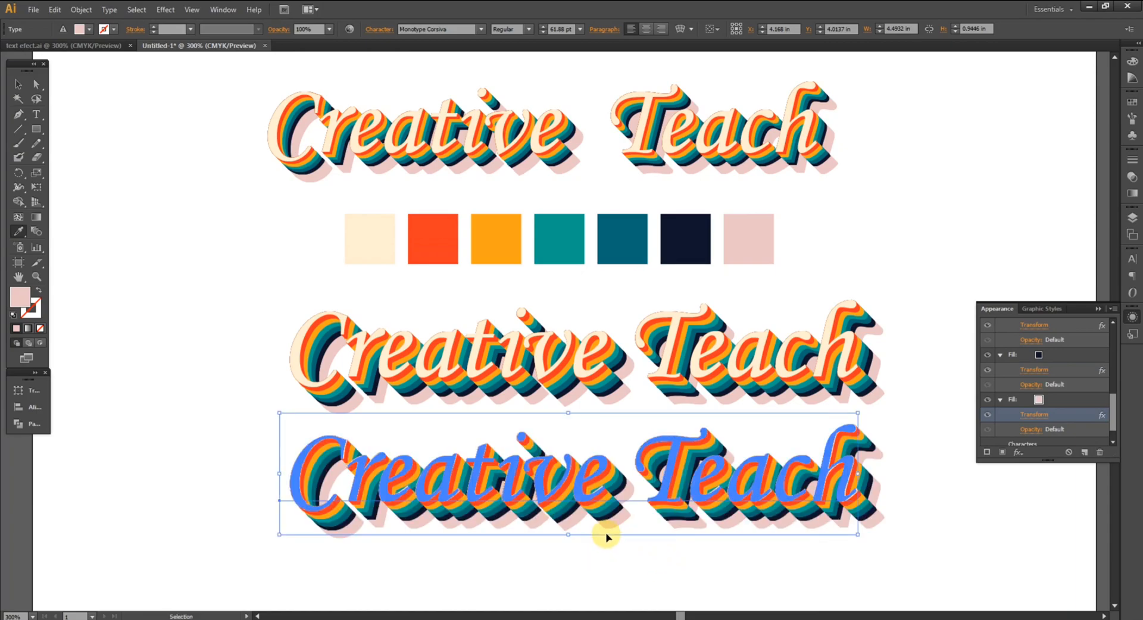
{"action": "key", "text": "ctrl+z"}
{"action": "key", "text": "i"}
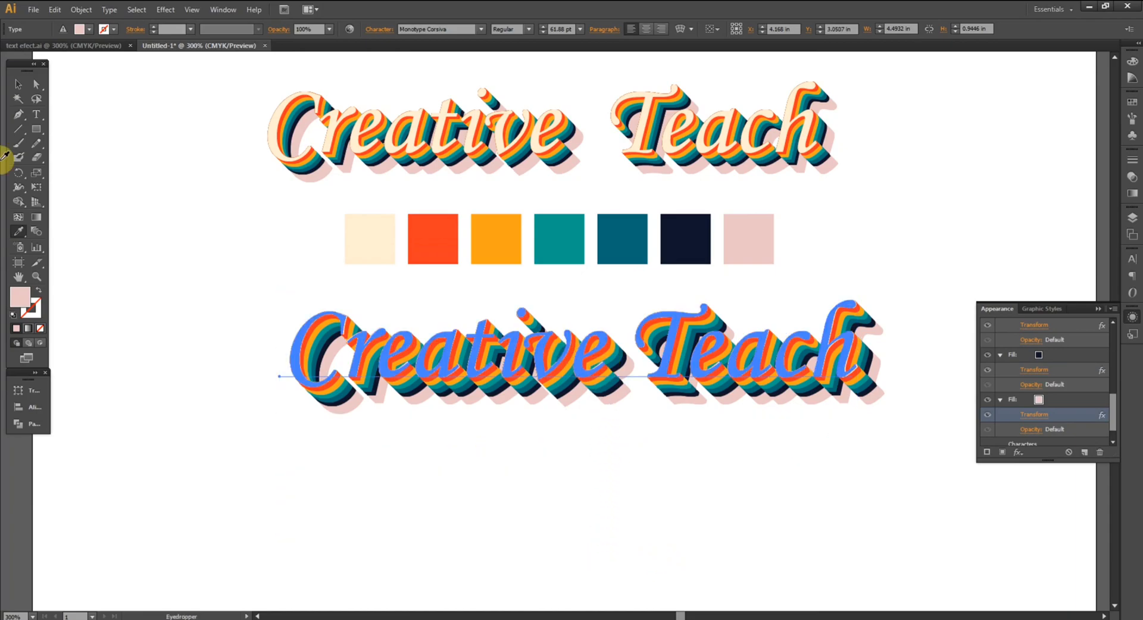
{"action": "left_click", "coordinate": [434, 356]}
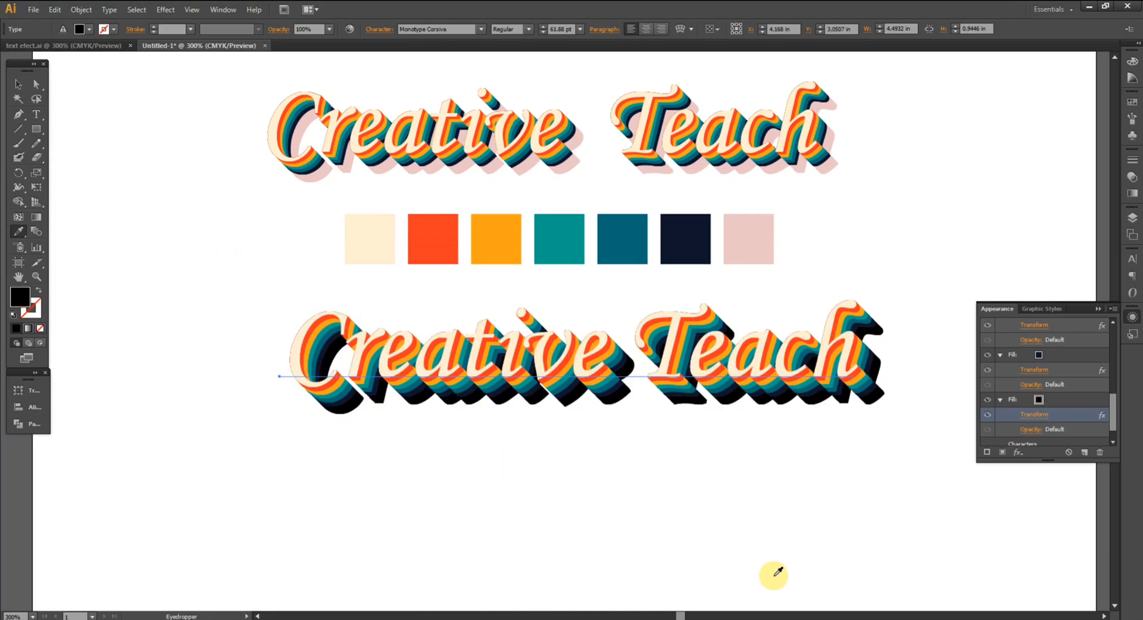
{"action": "key", "text": "v"}
{"action": "key", "text": "i"}
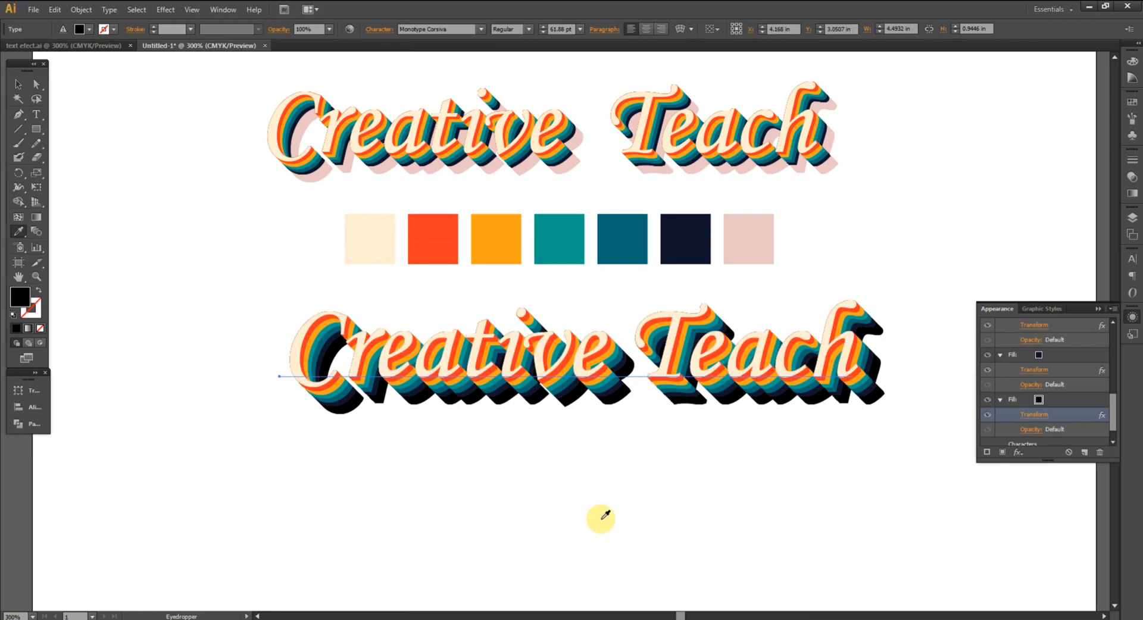
{"action": "key", "text": "v"}
{"action": "key", "text": "i"}
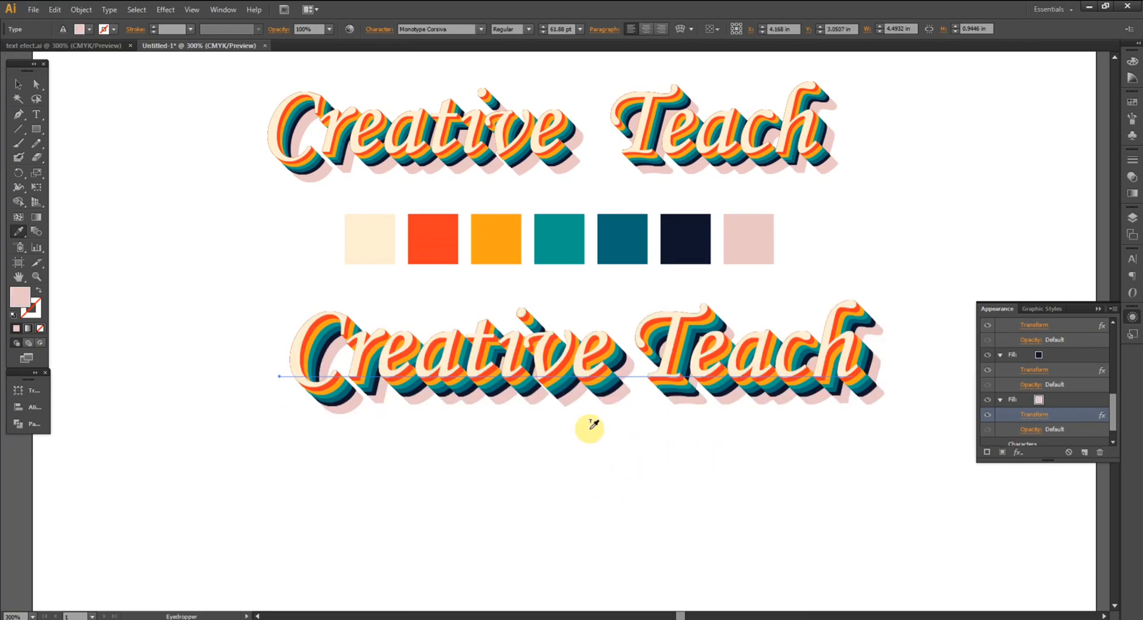
Delete all characters of the lower "Creative Teach" text while keeping its styled text object open for editing.
{"action": "left_click", "coordinate": [35, 114]}
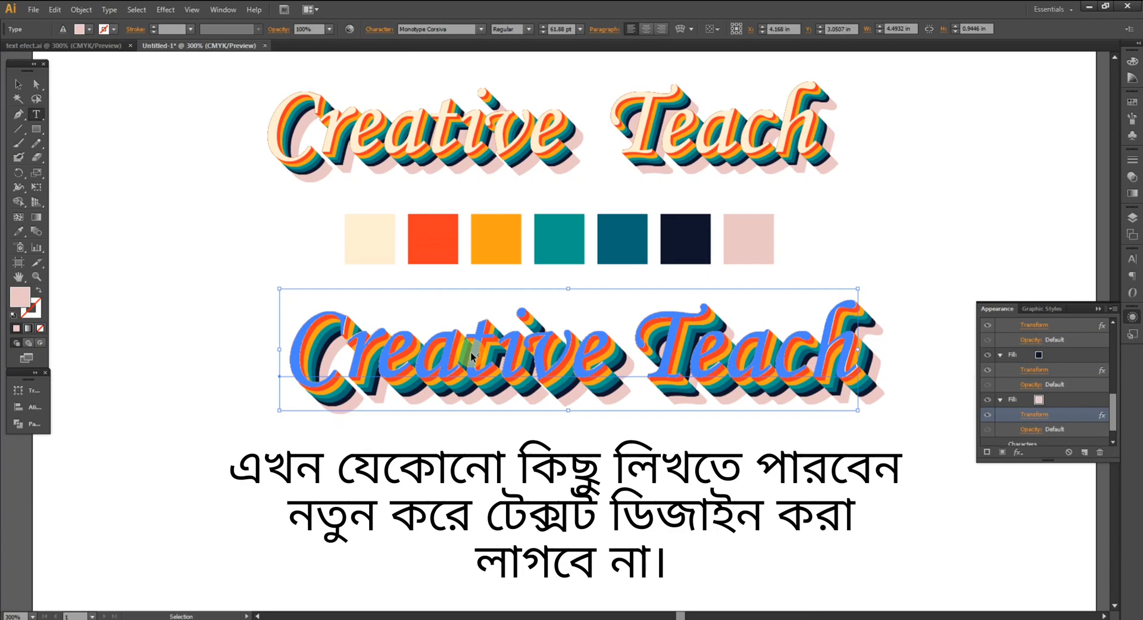
{"action": "left_click_drag", "start_coordinate": [470, 357], "coordinate": [981, 422]}
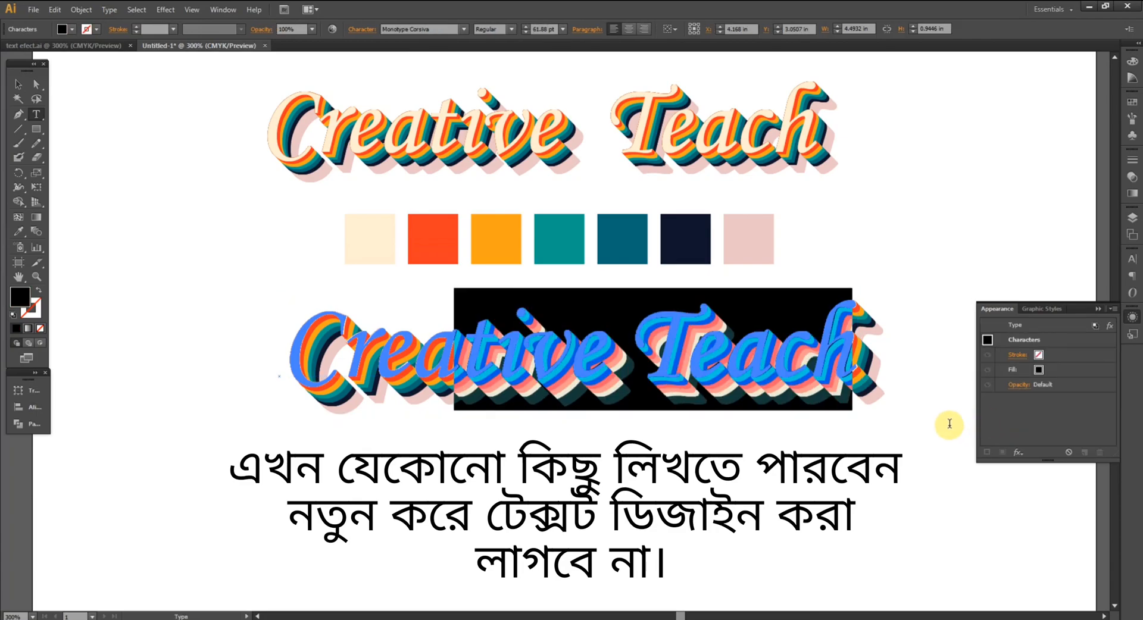
{"action": "key", "text": "BackSpace"}
{"action": "key", "text": "BackSpace"}
{"action": "key", "text": "BackSpace"}
{"action": "key", "text": "BackSpace"}
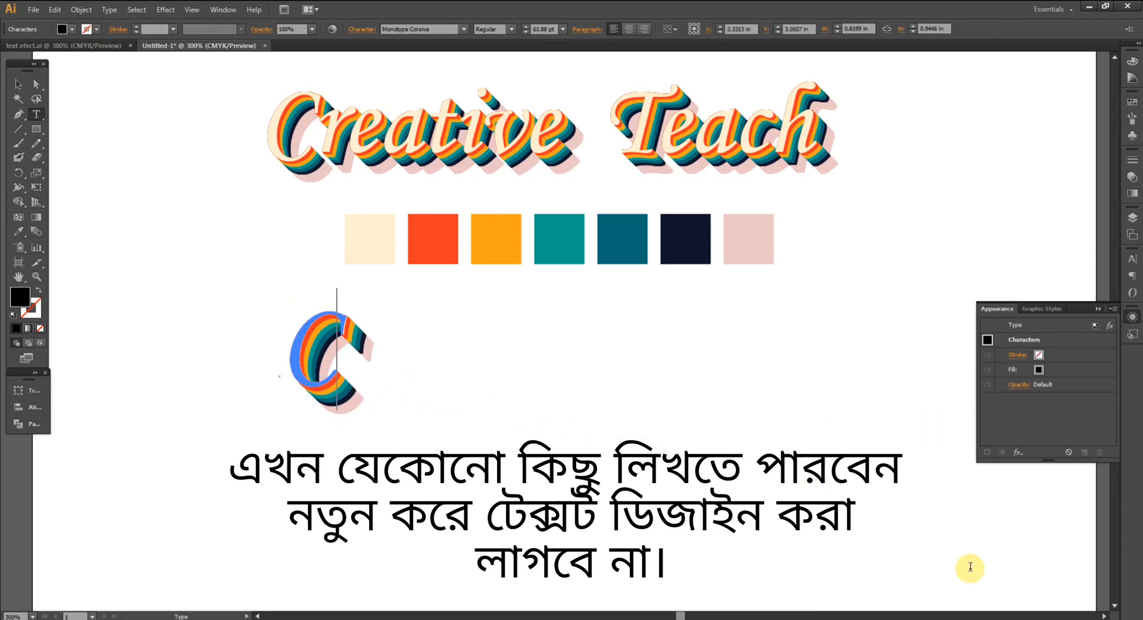
{"action": "key", "text": "BackSpace"}
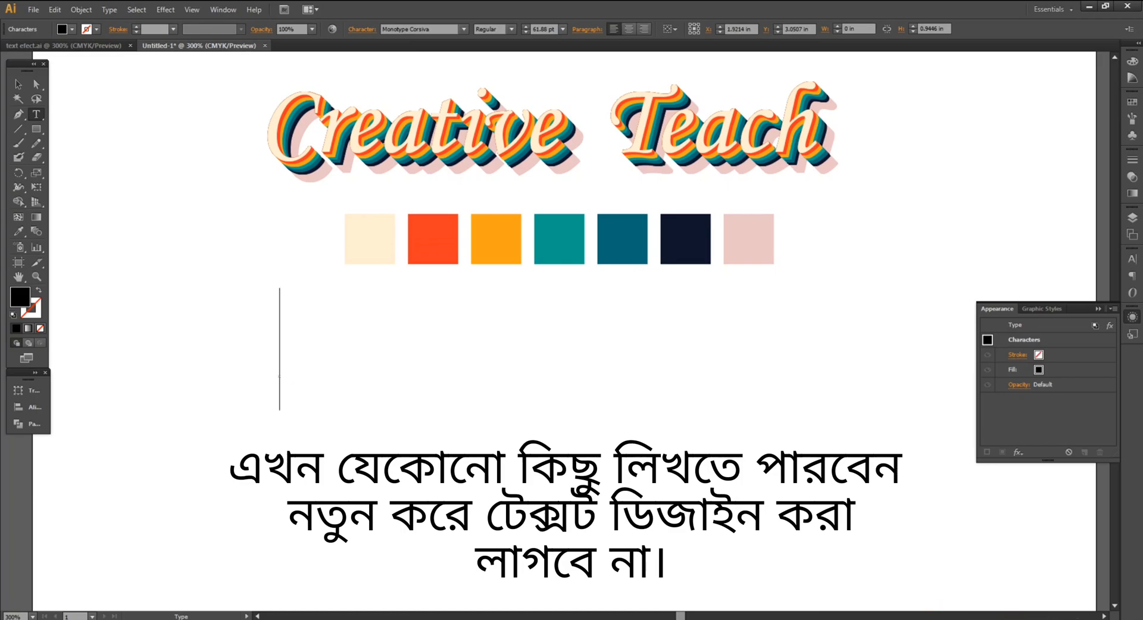
Enter "Subscribe Pls" in the emptied styled text object and move it slightly lower beneath the colour swatches.
{"action": "left_click", "coordinate": [1064, 619]}
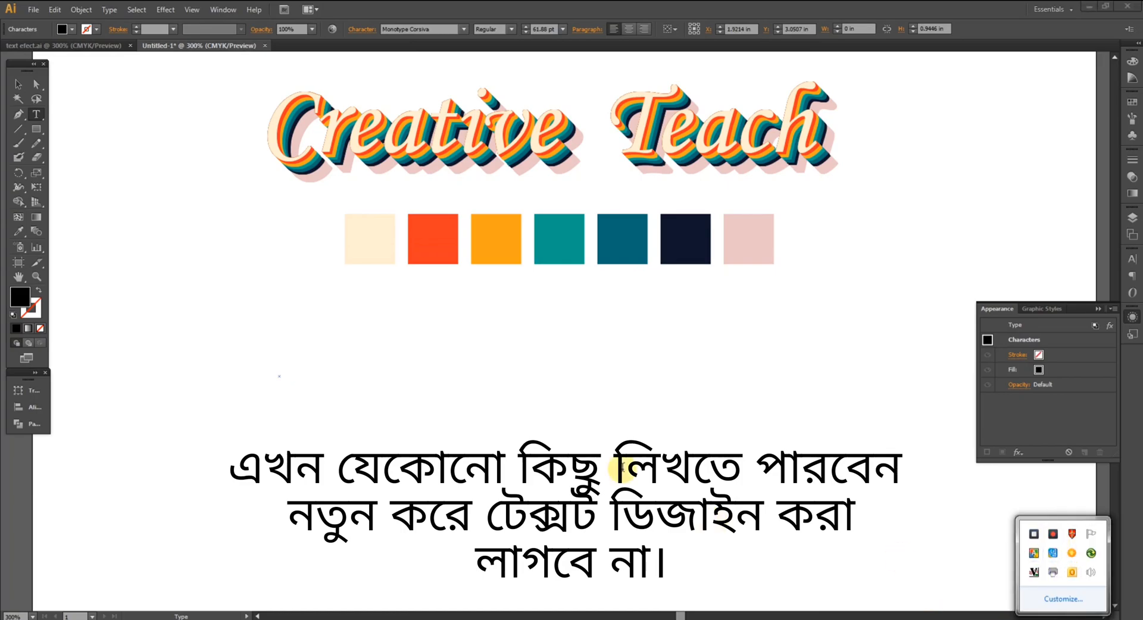
{"action": "left_click", "coordinate": [305, 370]}
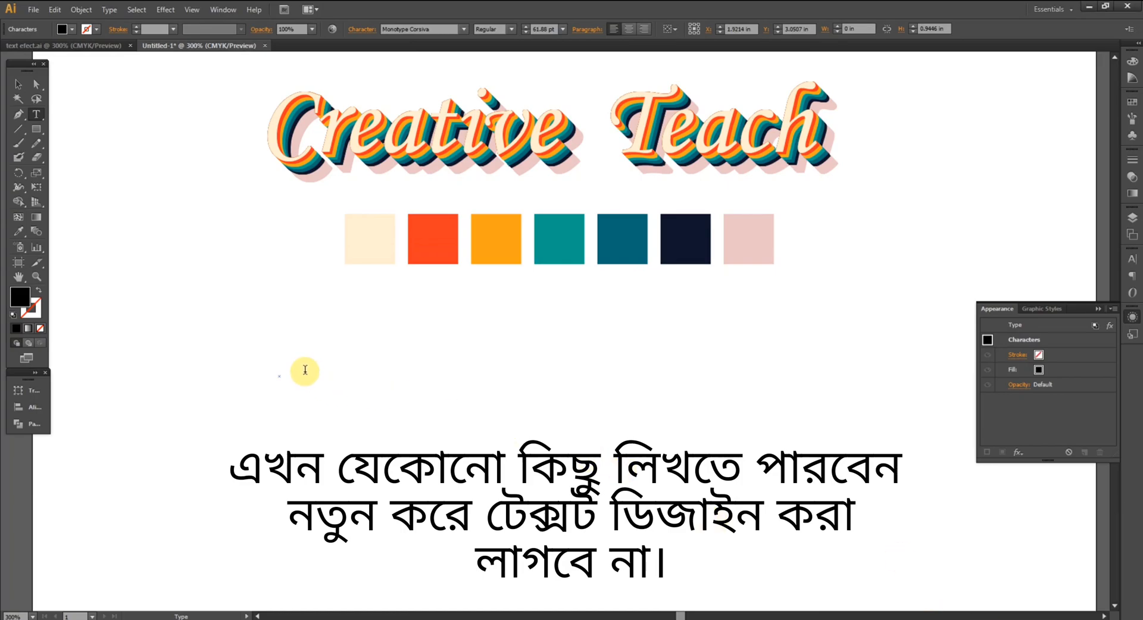
{"action": "type", "text": "Sub"}
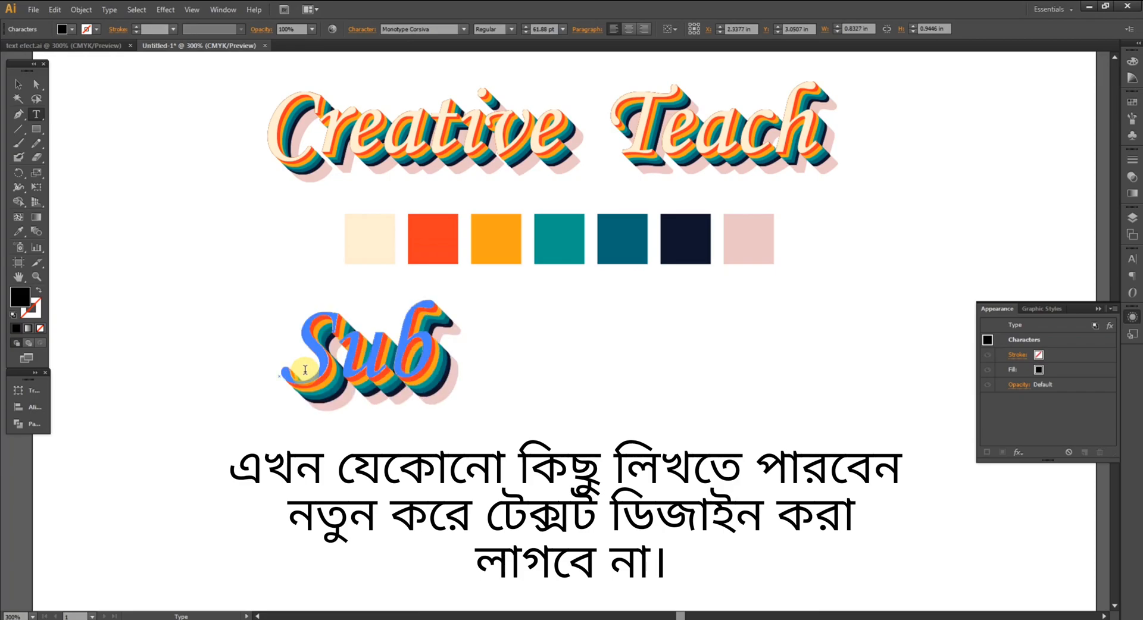
{"action": "type", "text": "s"}
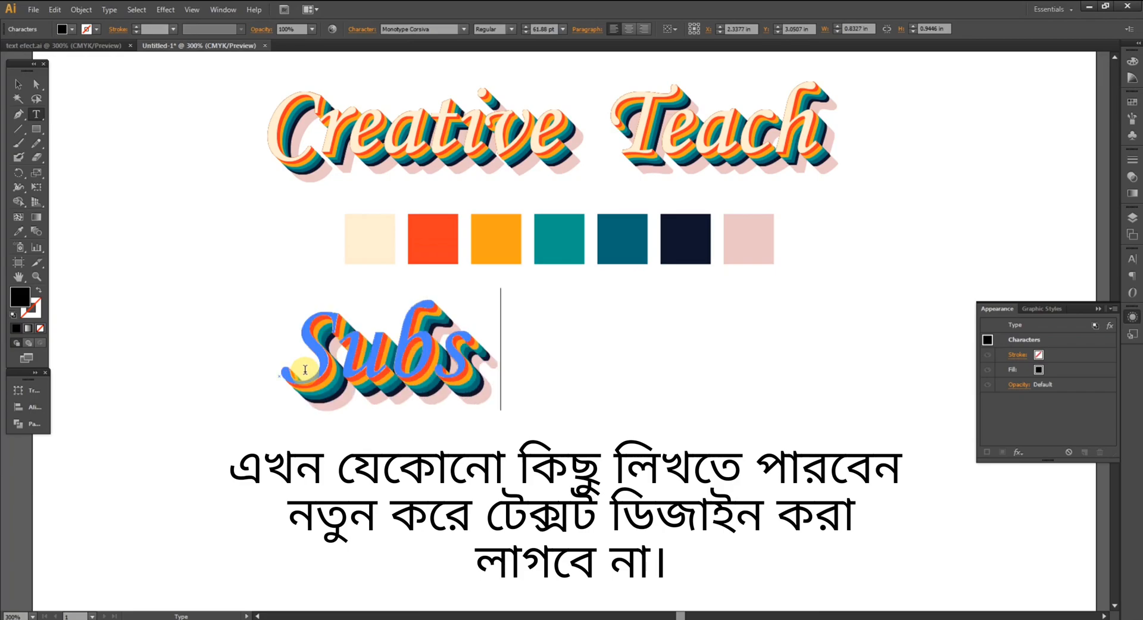
{"action": "type", "text": "cri"}
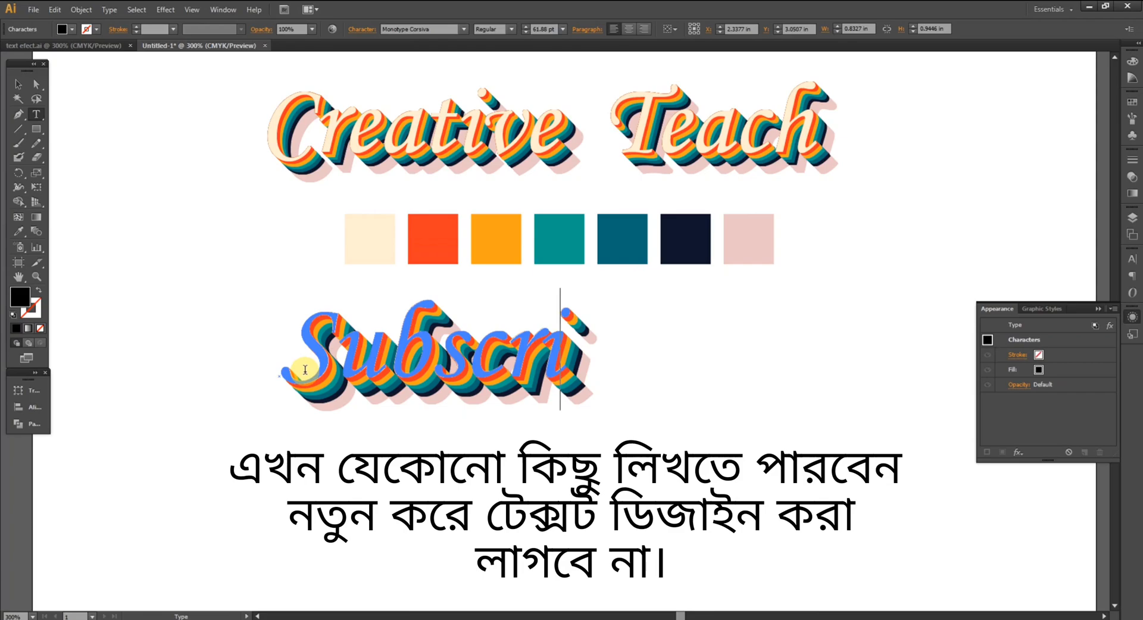
{"action": "type", "text": "be"}
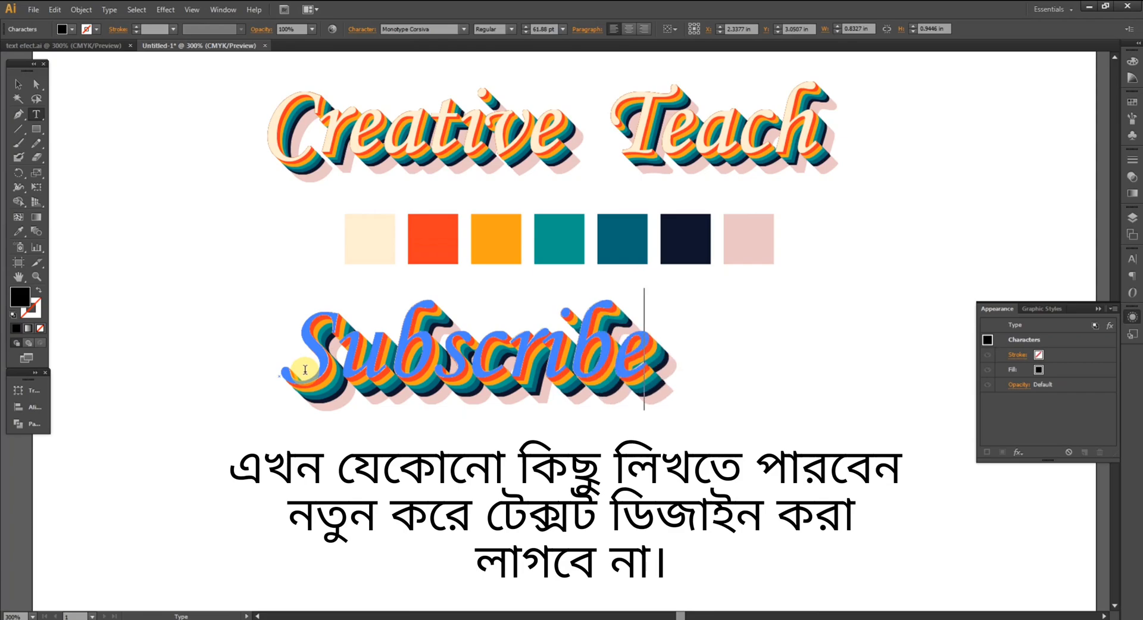
{"action": "type", "text": " Pls"}
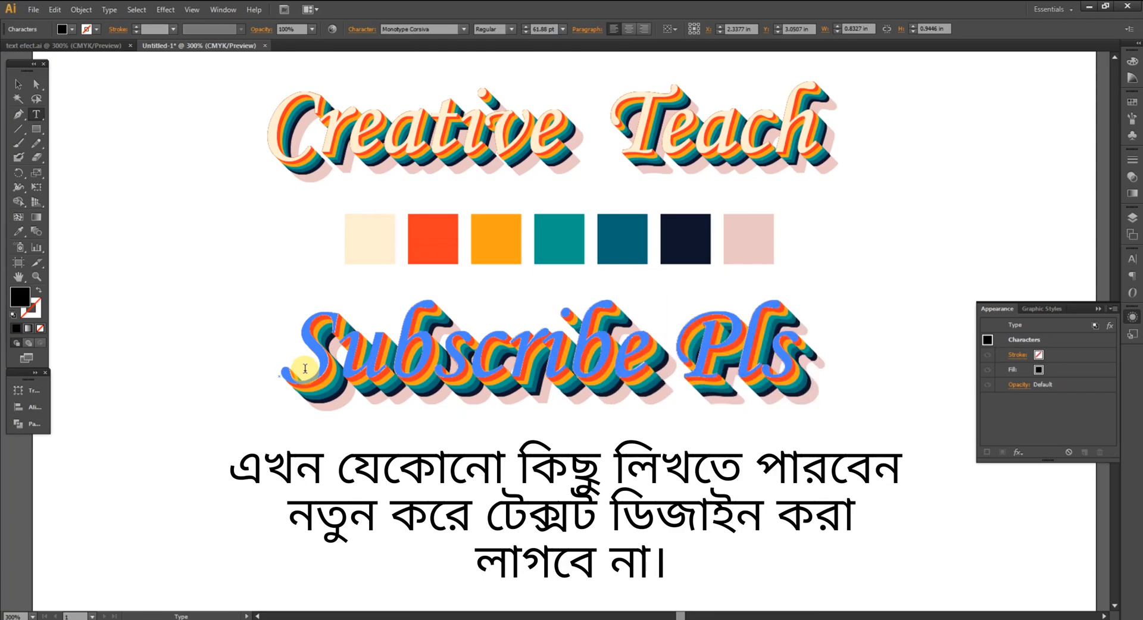
{"action": "left_click", "coordinate": [522, 512], "text": "ctrl"}
{"action": "left_click_drag", "start_coordinate": [611, 370], "coordinate": [633, 496]}
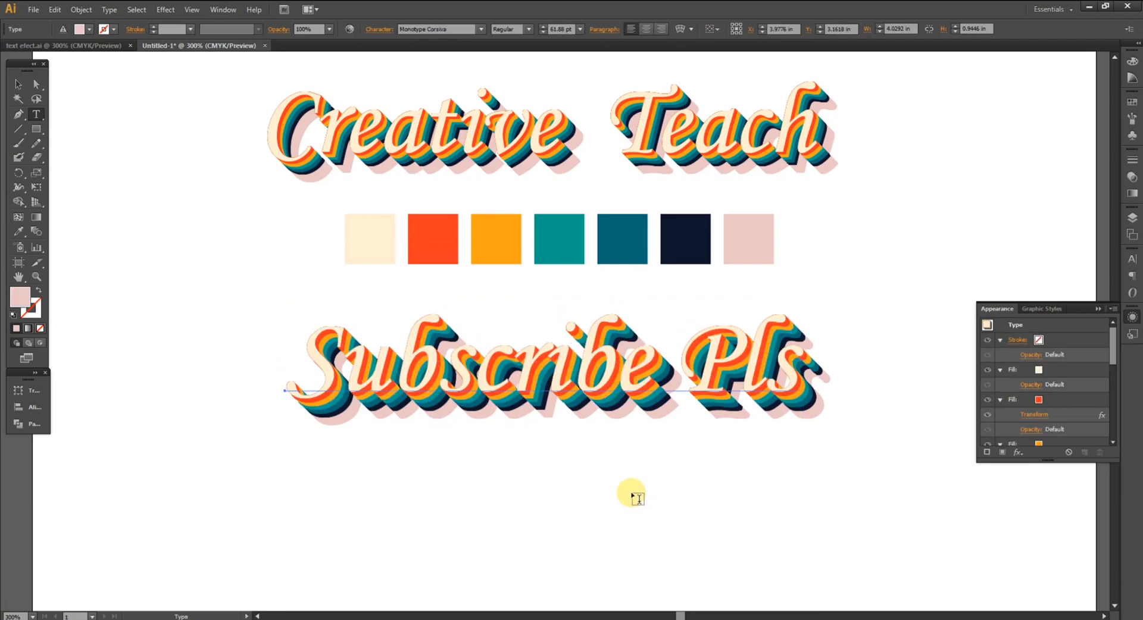